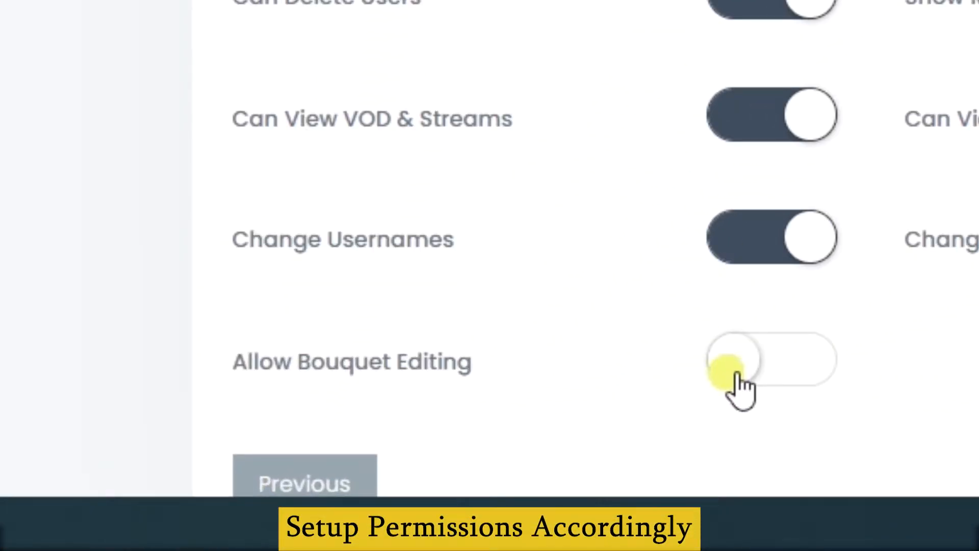
Step: Turn on bouquet editing and subreseller creation for Resellers, set minimum password 4 and username 3, and save
click(760, 378)
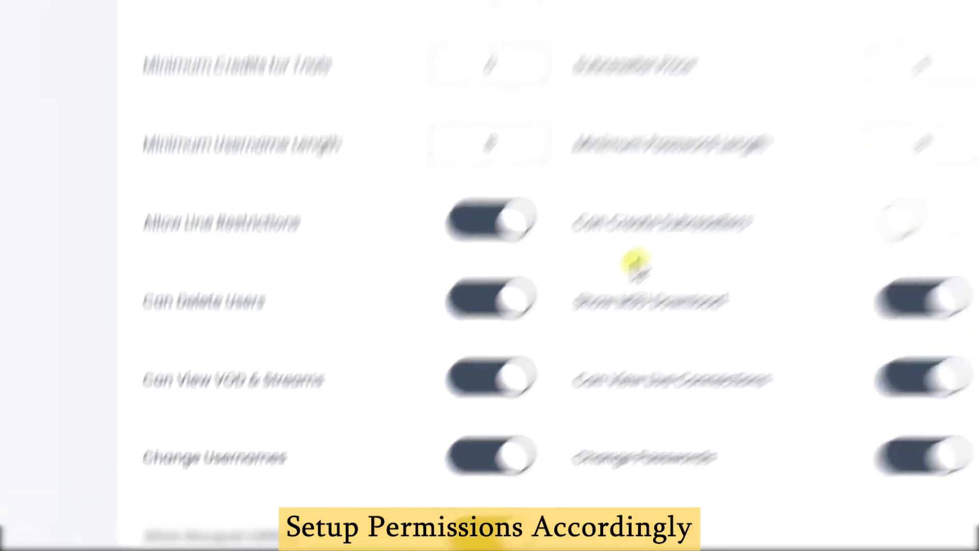
click(786, 308)
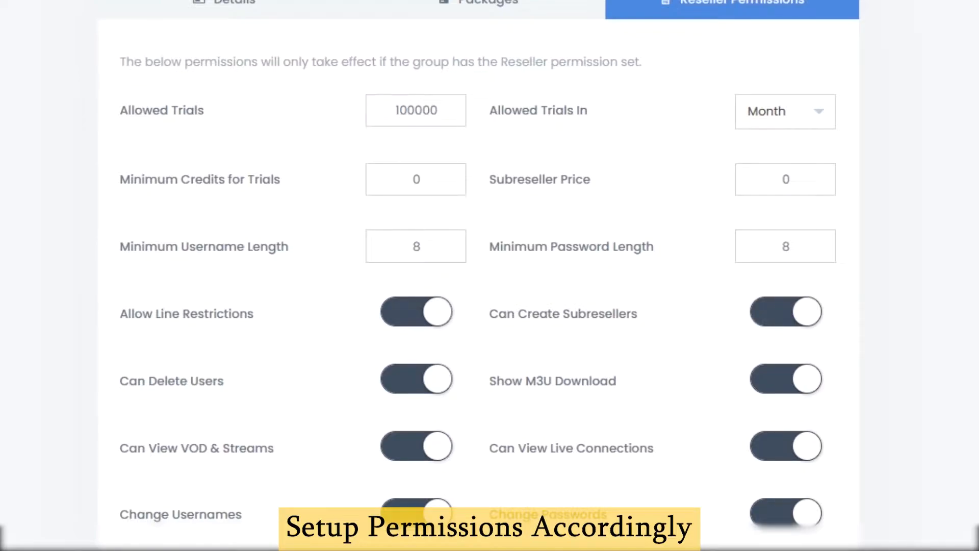
scroll(478, 286, down, 1)
scroll(479, 275, down, 1)
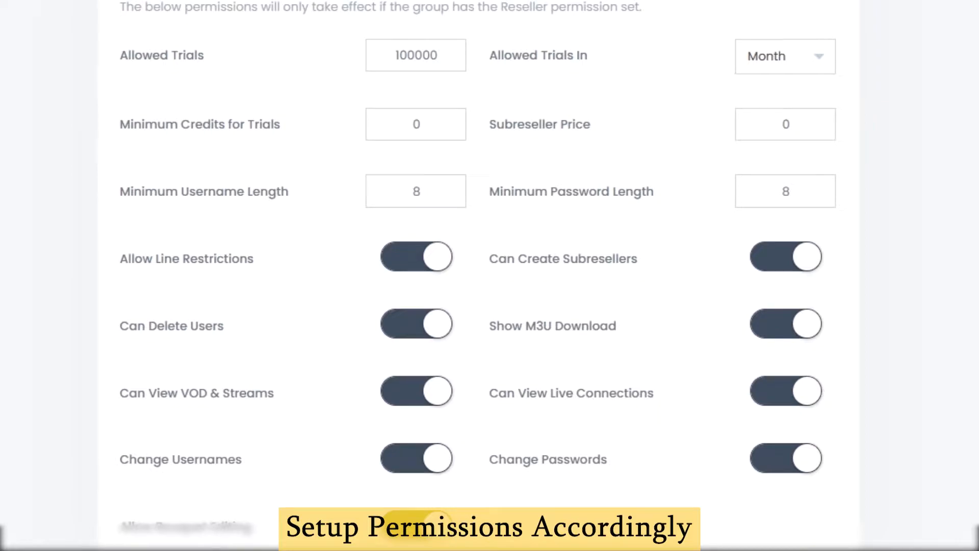
double_click(761, 197)
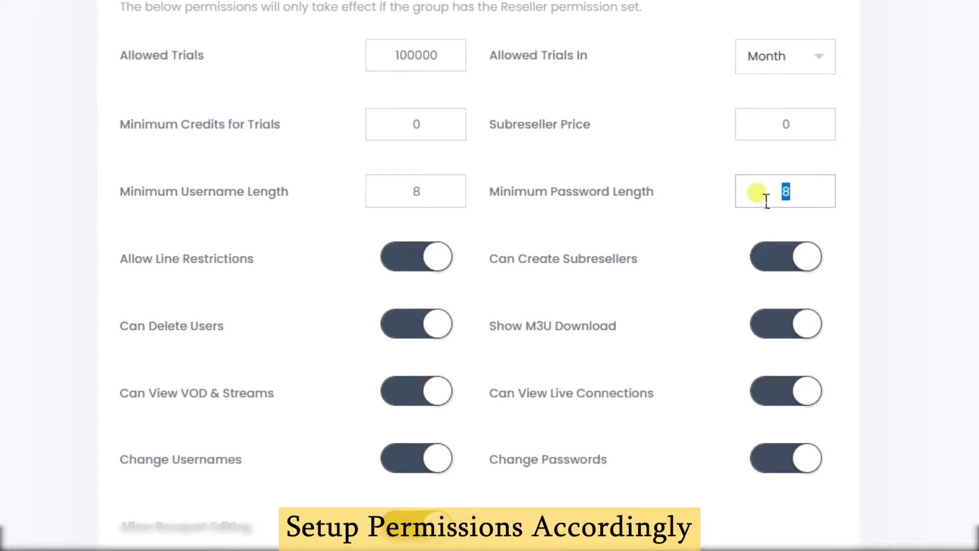
text(4)
double_click(416, 207)
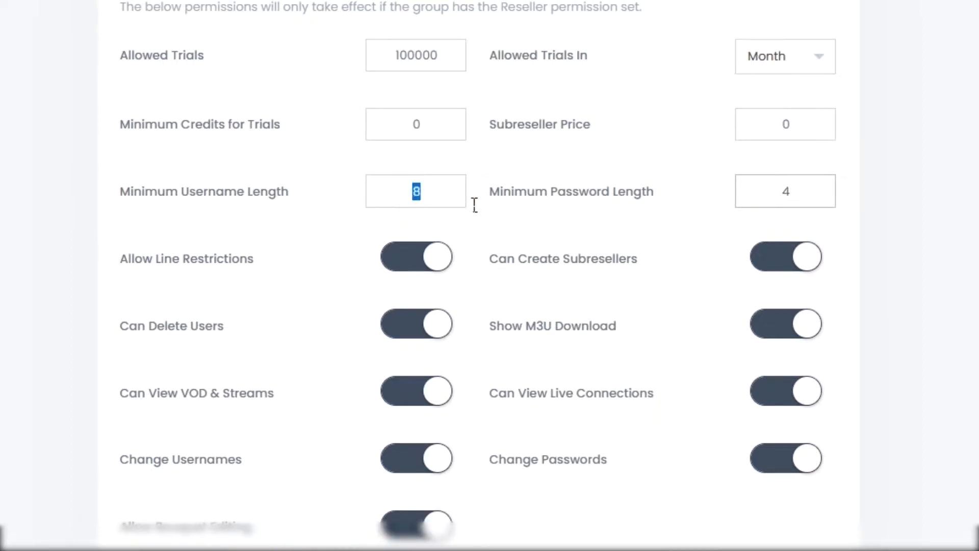
text(3)
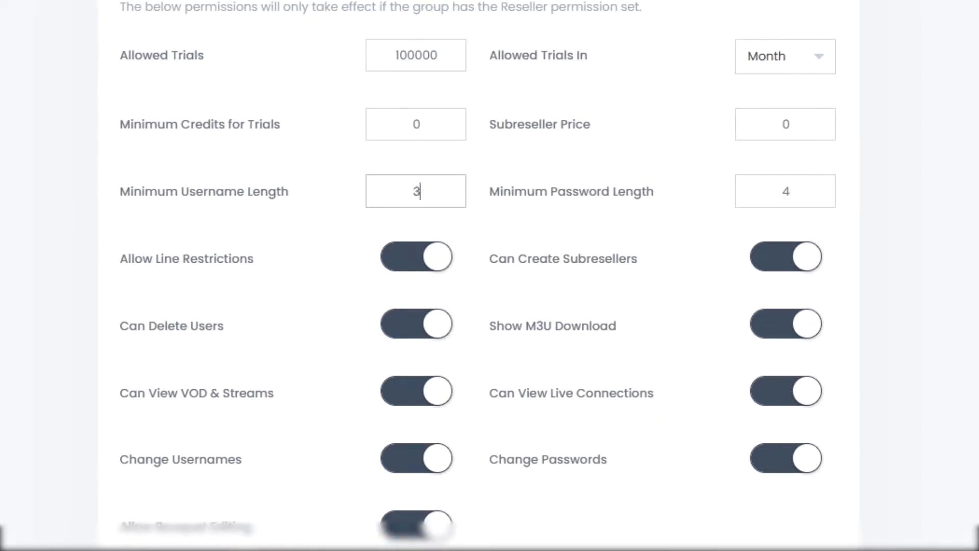
key(Return)
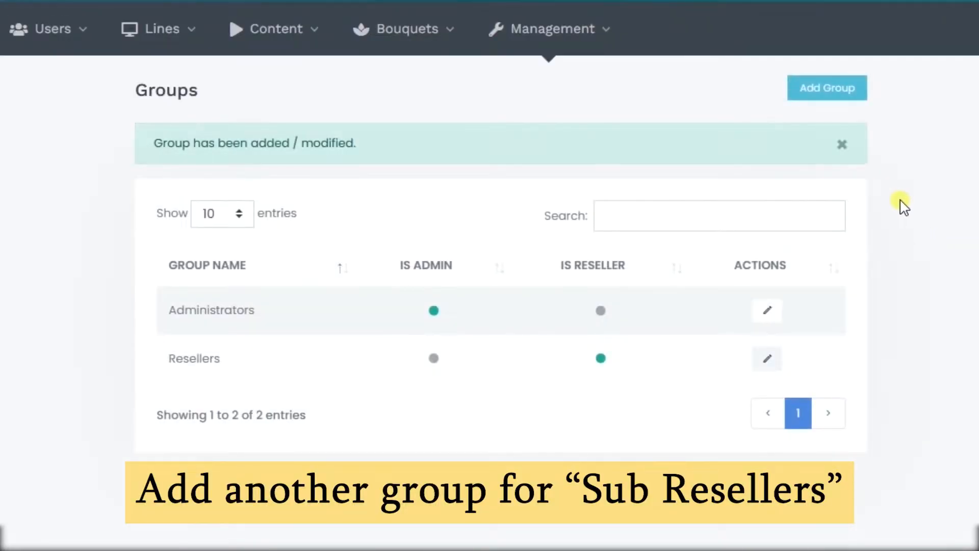
Step: Add a group named 'Sub reseller' and open its Edit Group page
click(843, 100)
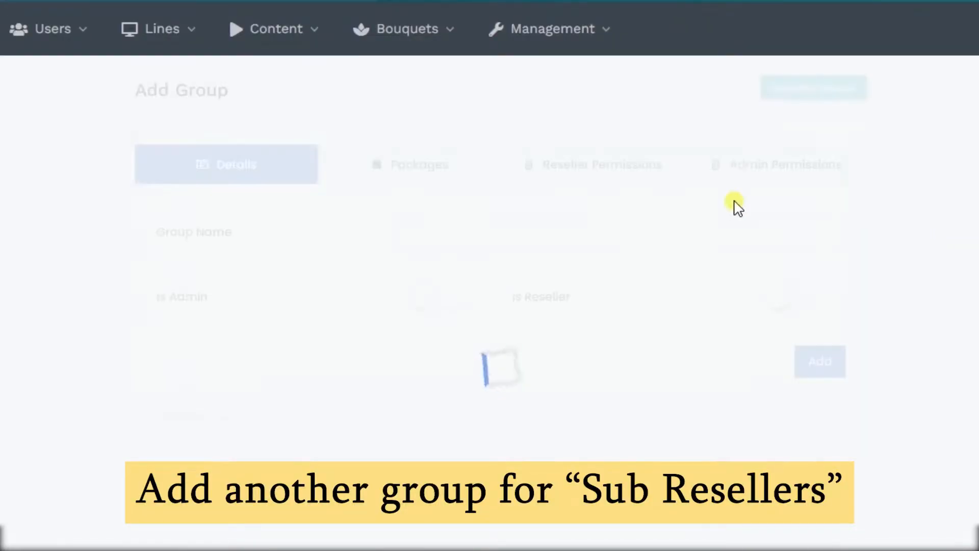
click(544, 230)
text(Sub reseller)
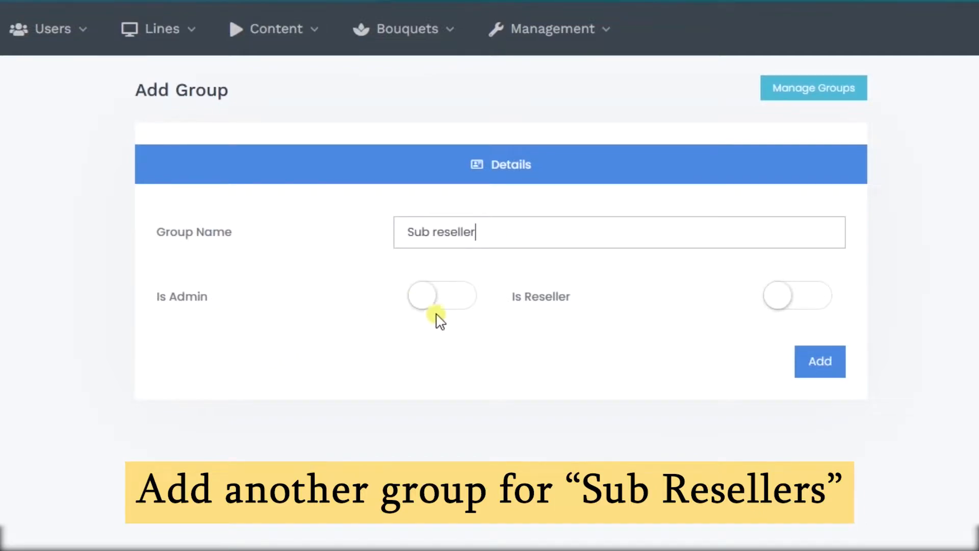
click(829, 370)
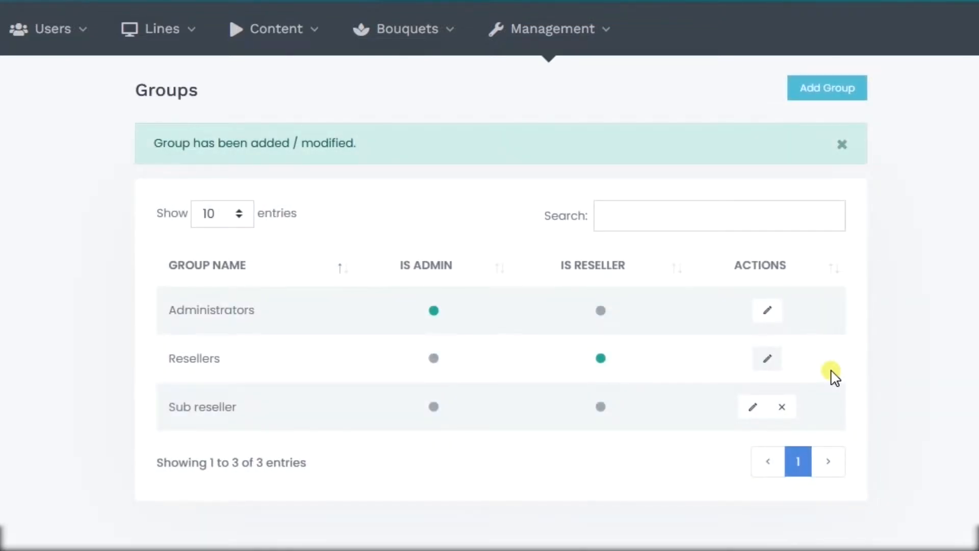
click(754, 408)
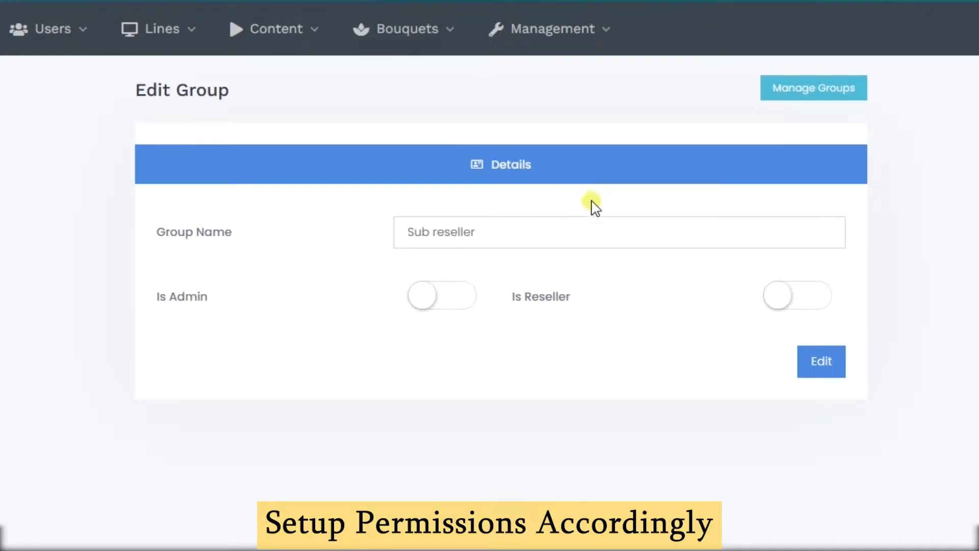
Step: Turn on Is Reseller for Sub reseller, set username and password minimums to 2 and Allowed Trials to 50, and save
click(779, 296)
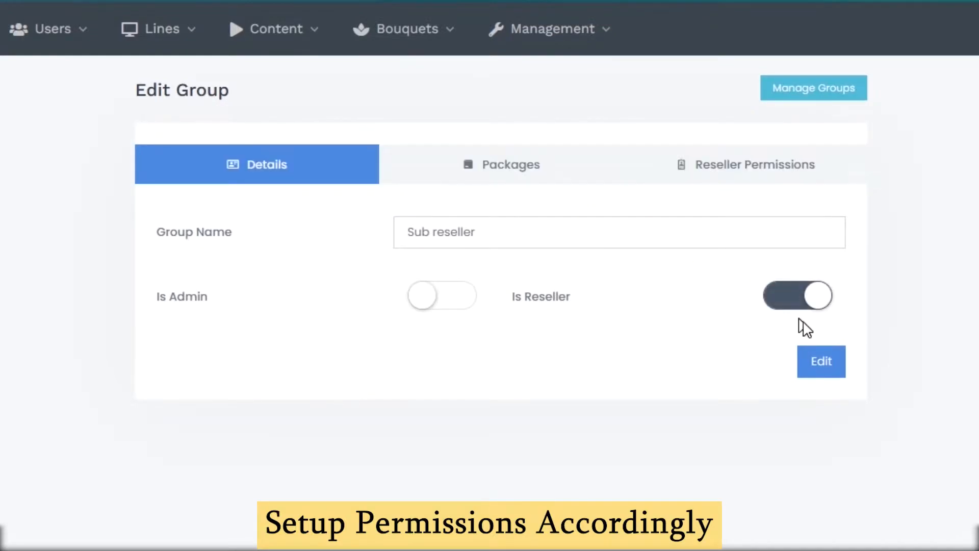
click(563, 178)
click(800, 175)
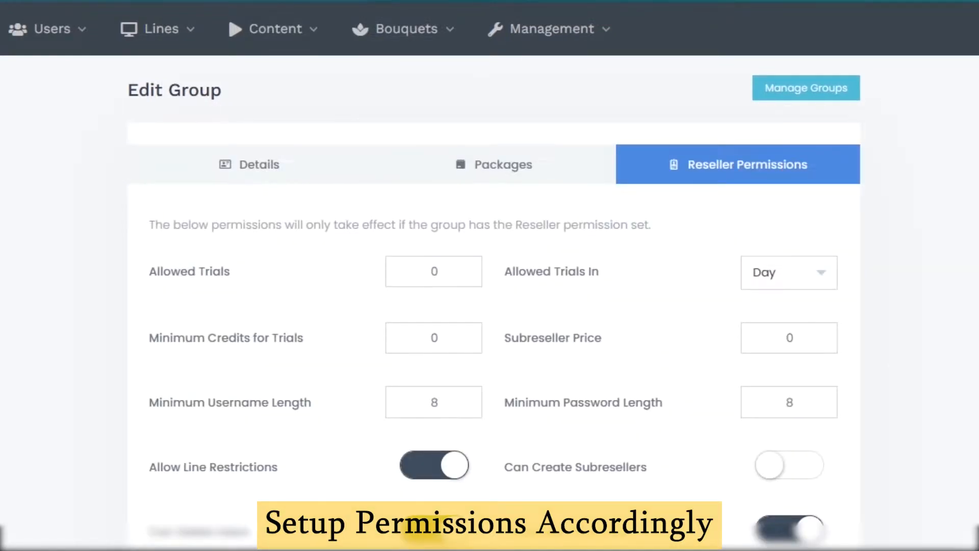
scroll(495, 302, down, 1)
drag(437, 367, 389, 372)
text(2)
click(776, 365)
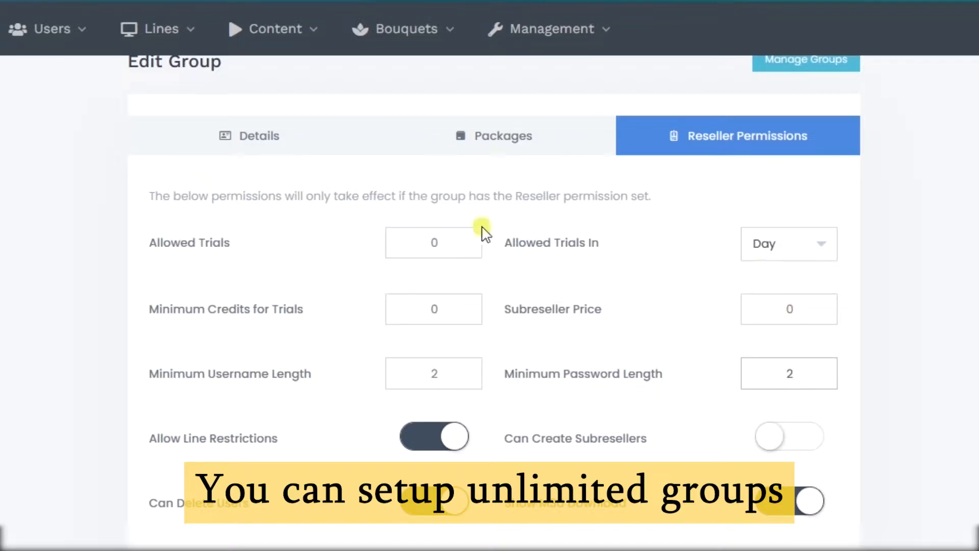
drag(469, 245, 382, 252)
text(50)
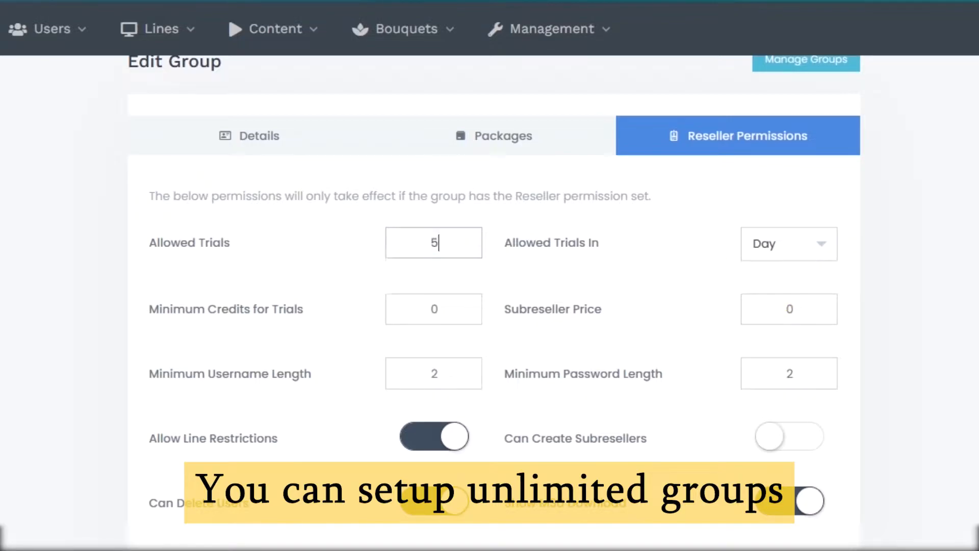
drag(409, 311, 464, 313)
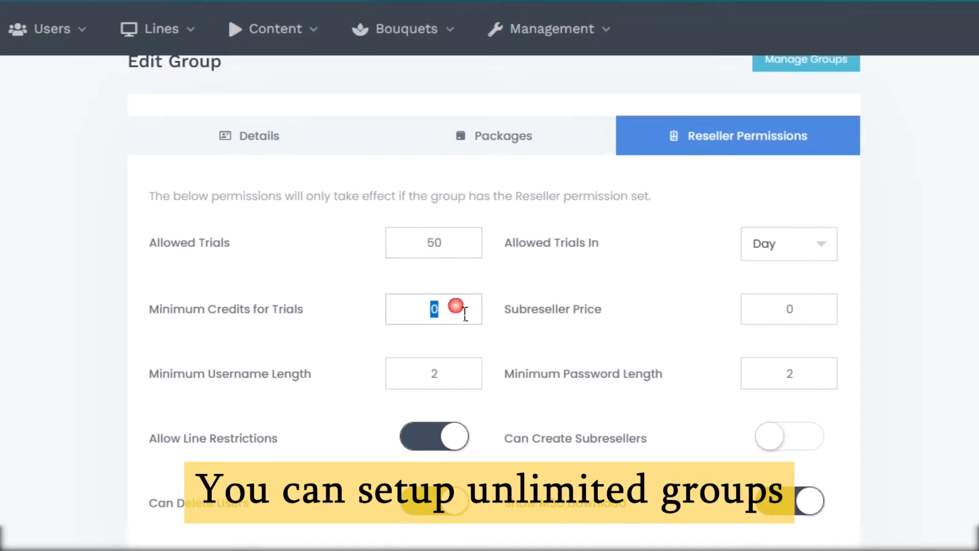
click(670, 516)
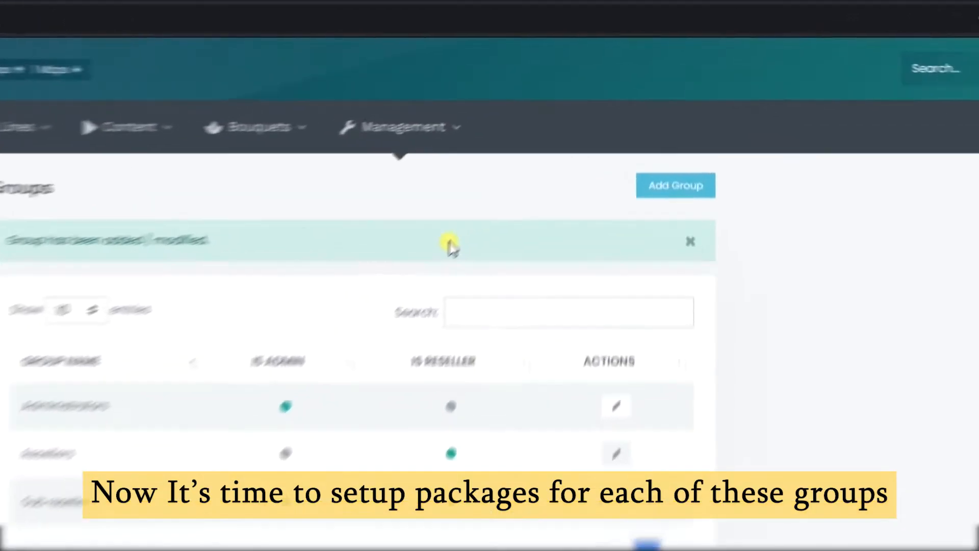
Step: Start a new package named '1 Month For Reseller' with a 24-hour trial
mouse_move(517, 100)
mouse_move(520, 127)
click(560, 315)
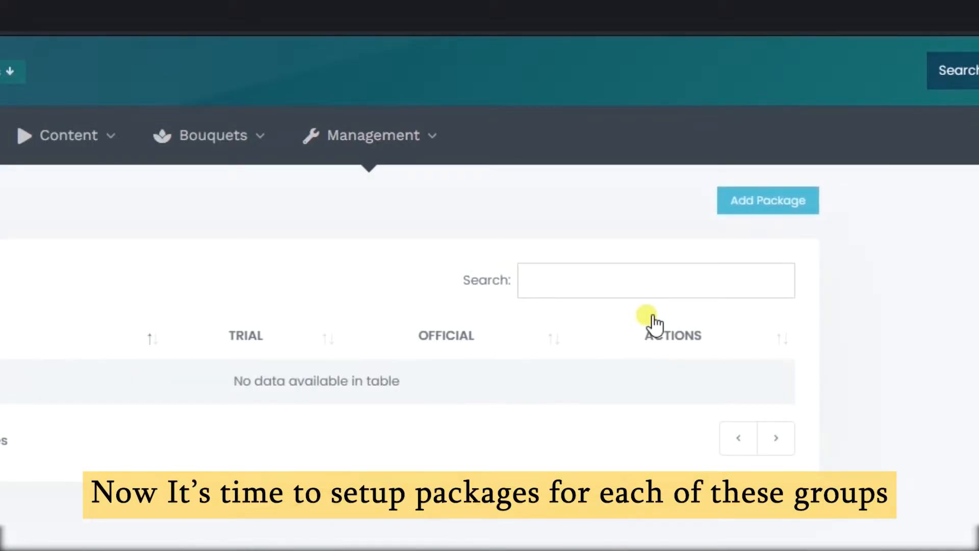
click(766, 210)
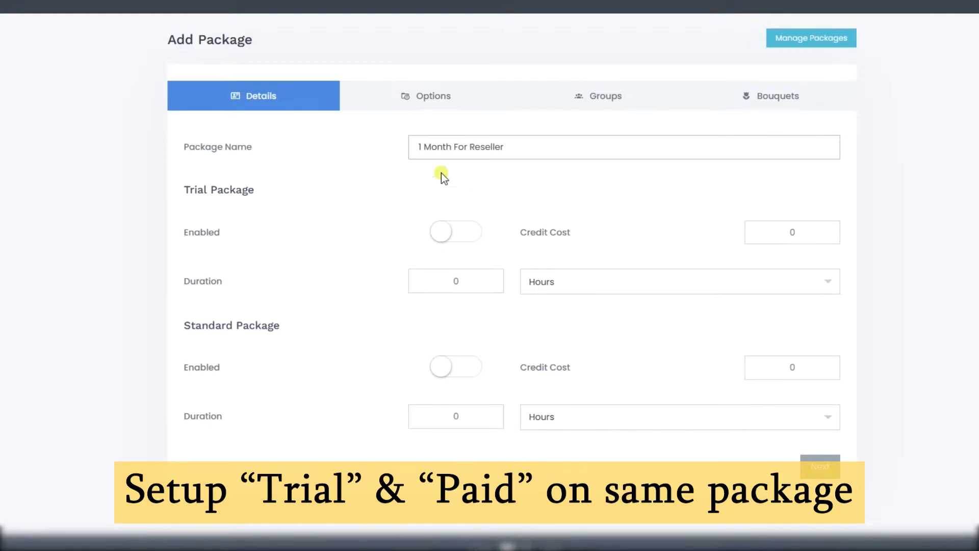
click(454, 233)
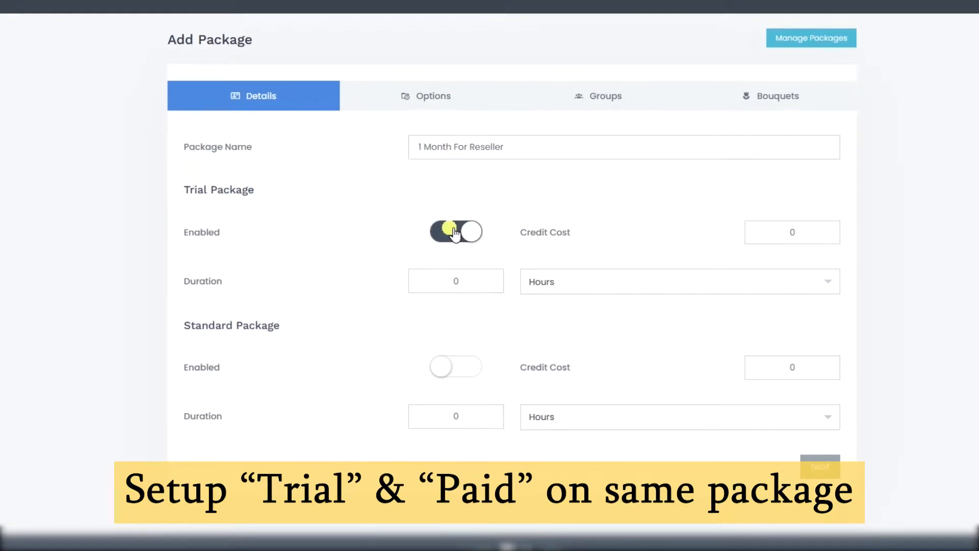
double_click(424, 289)
text(24)
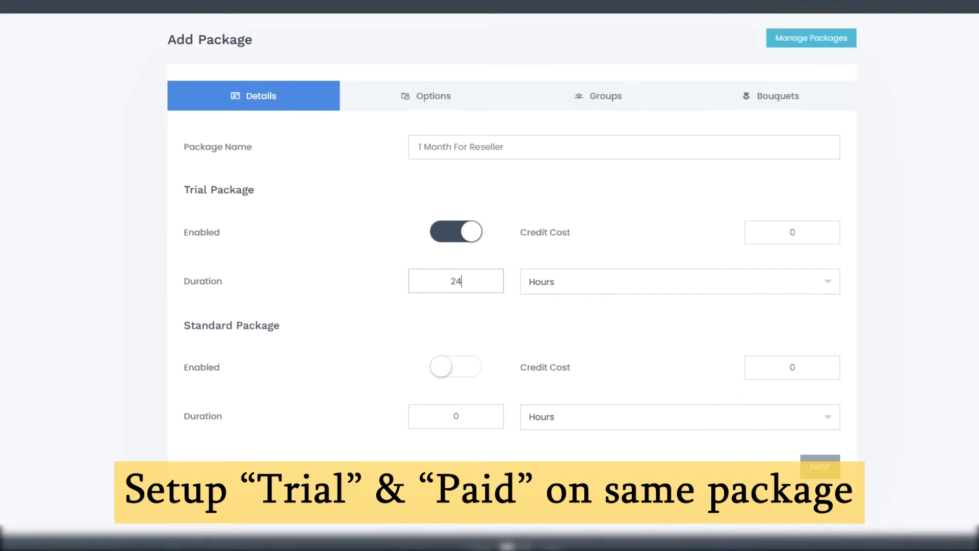
Step: Enable the standard plan at 1 credit for a 1-month duration
click(469, 367)
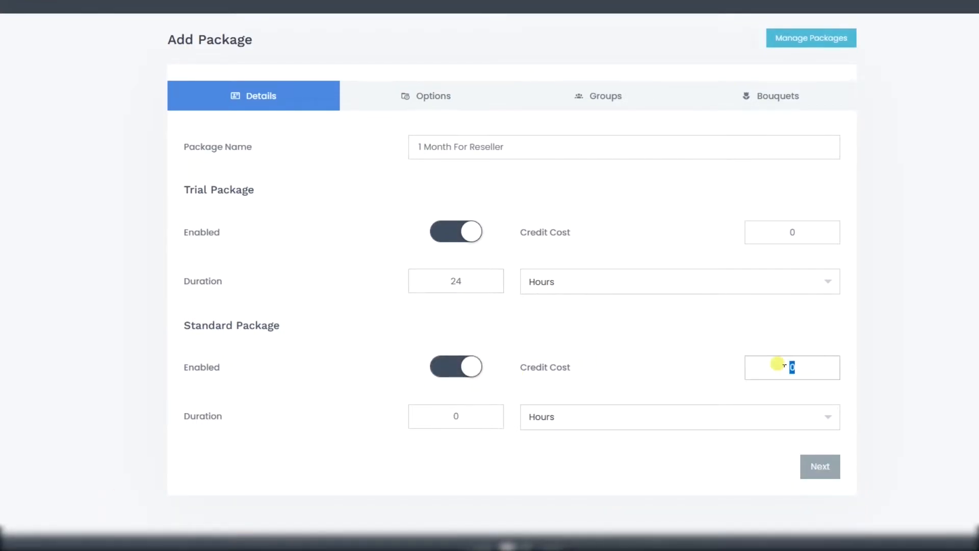
text(1)
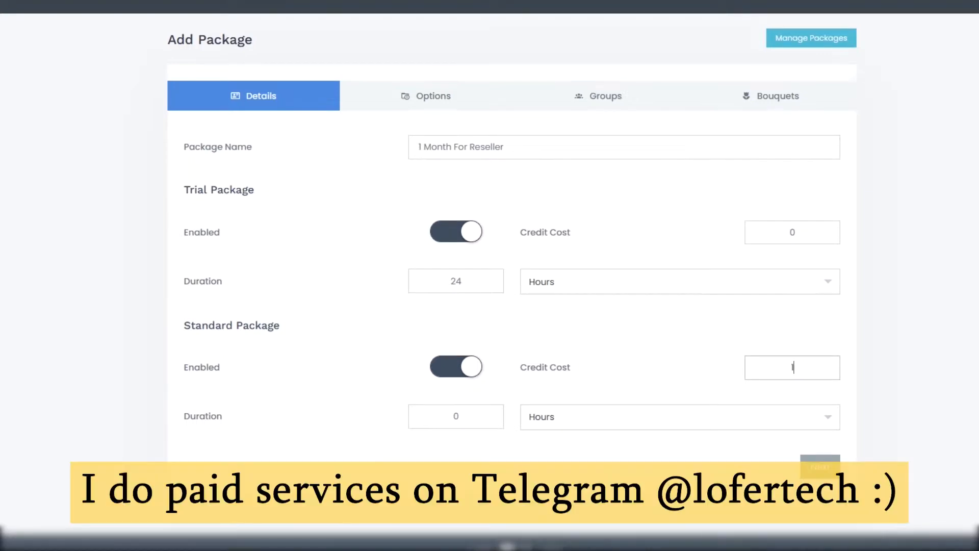
click(494, 418)
text(30)
click(568, 417)
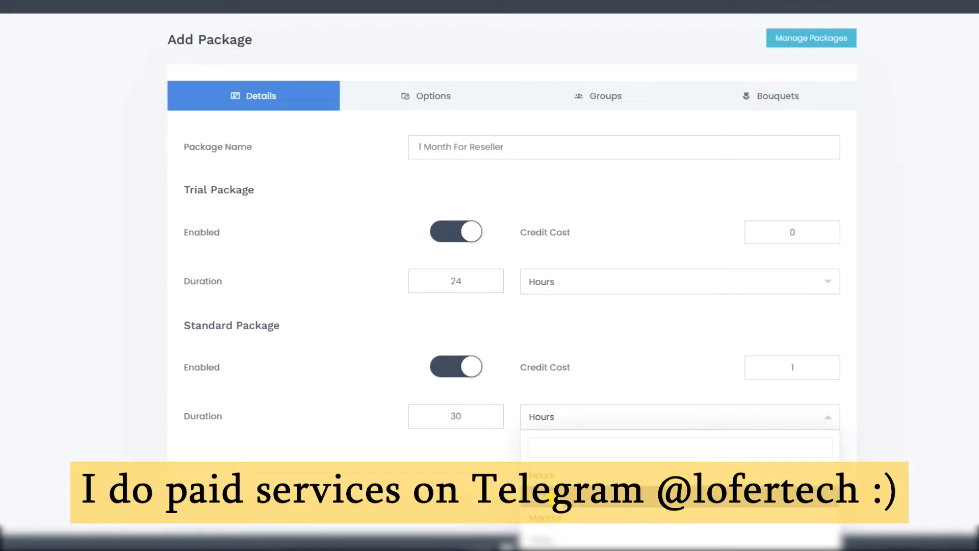
click(544, 514)
key(BackSpace)
text(1)
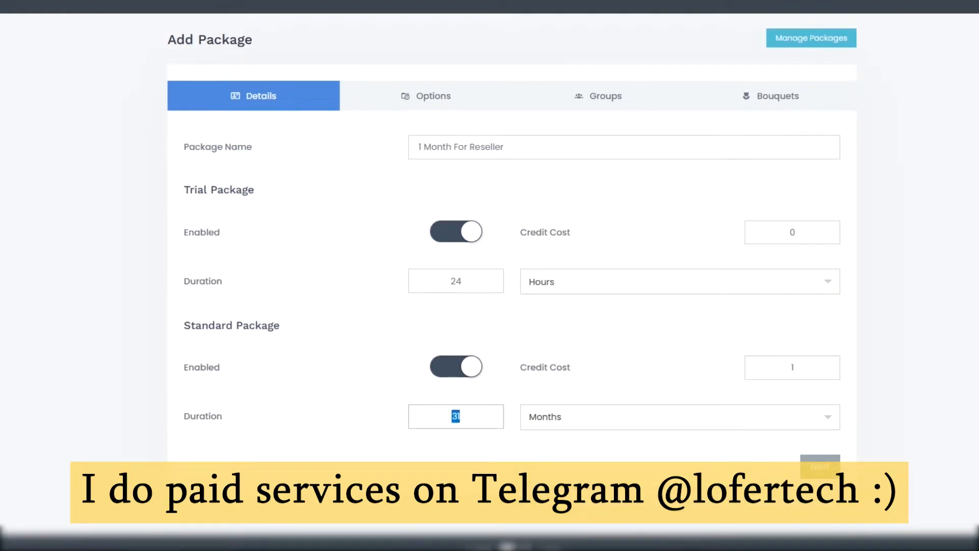
click(457, 95)
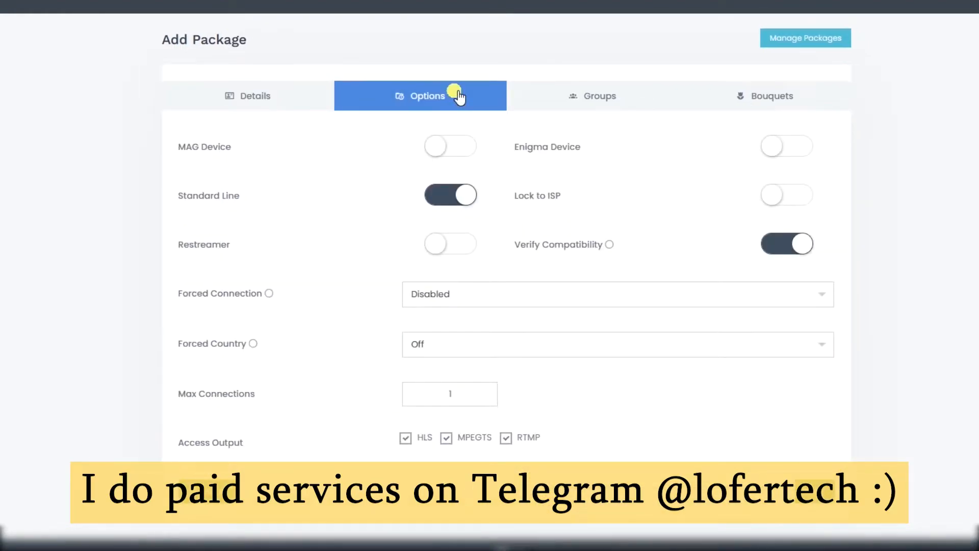
Step: Allow MAG and Enigma devices and make the package available to the Resellers group
click(463, 159)
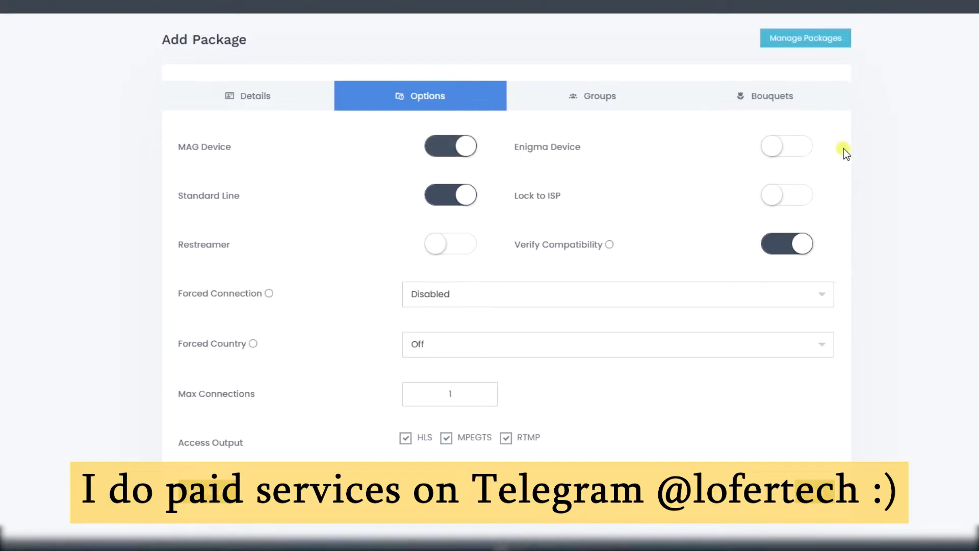
click(799, 151)
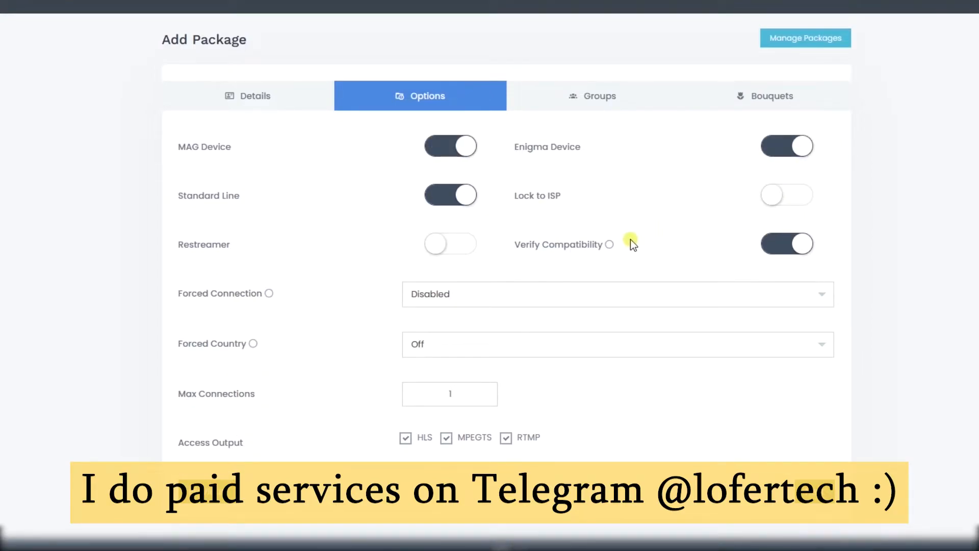
mouse_move(610, 245)
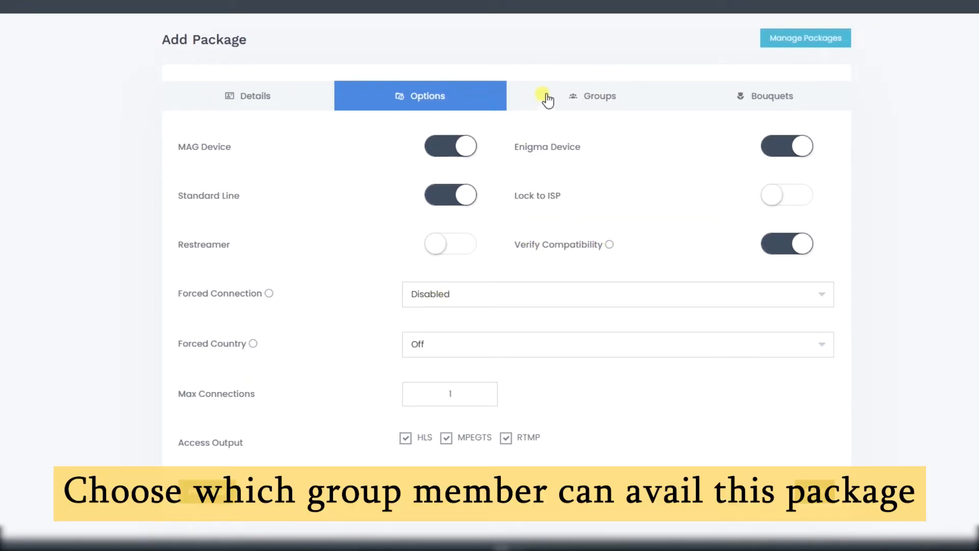
click(548, 92)
click(463, 188)
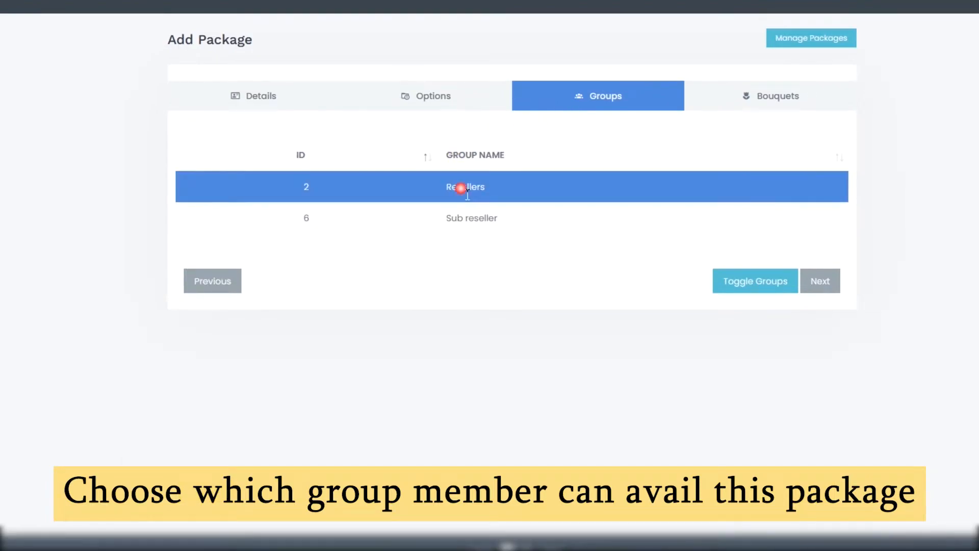
Step: Include all six bouquets, ME NEWS through Series, check the details, and save the package
click(770, 100)
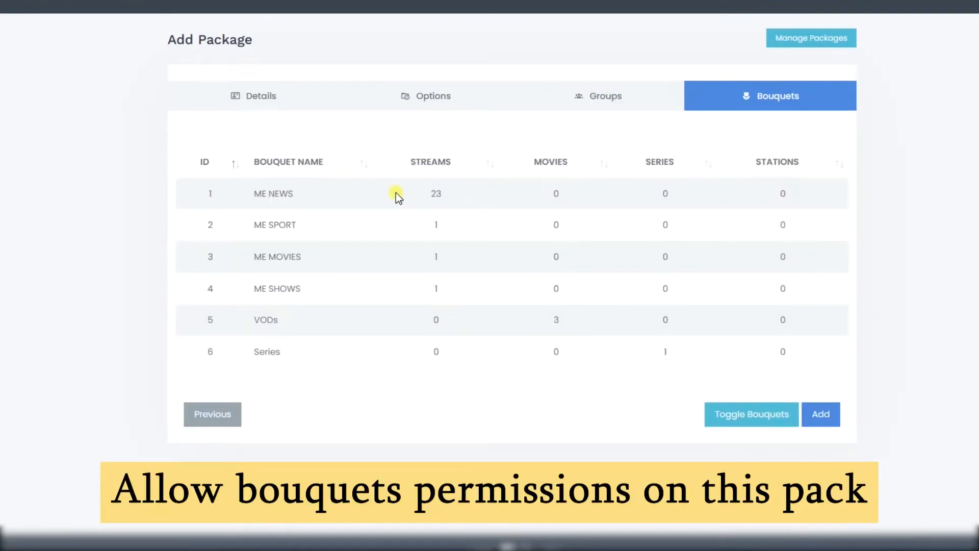
shift+click(388, 282)
click(383, 322)
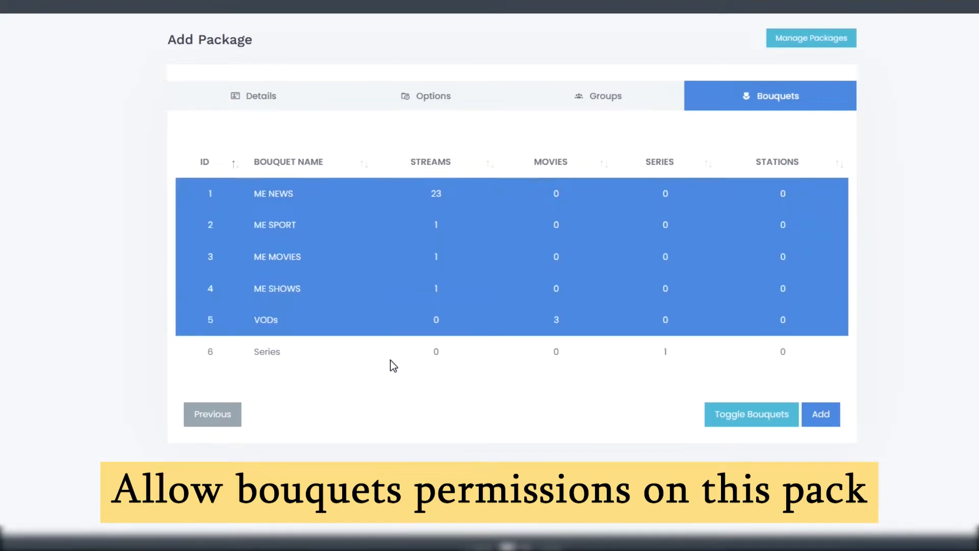
click(391, 365)
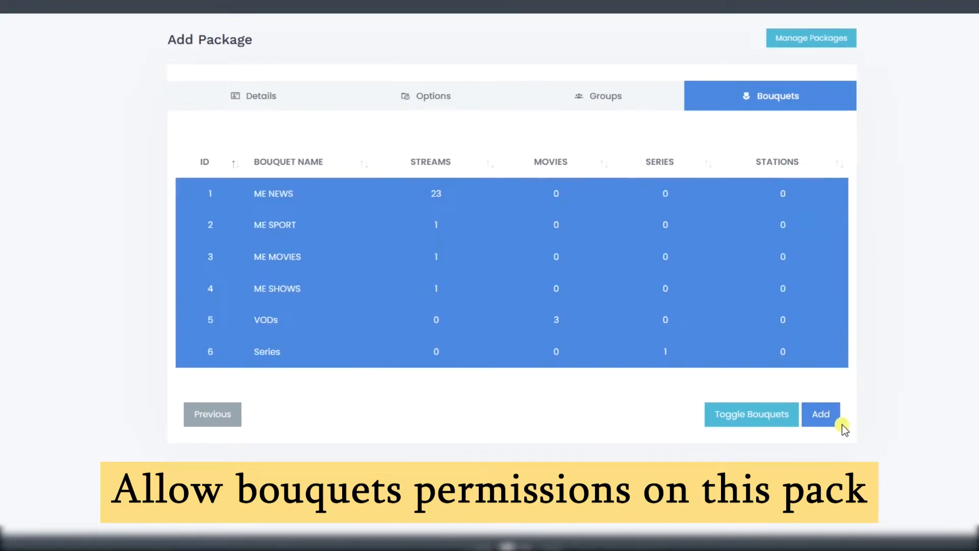
click(334, 103)
click(459, 147)
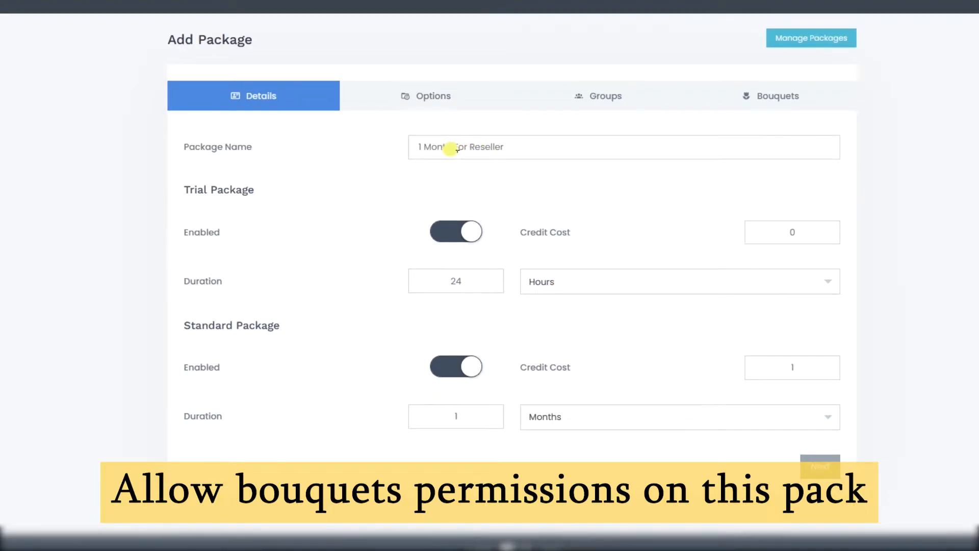
click(799, 95)
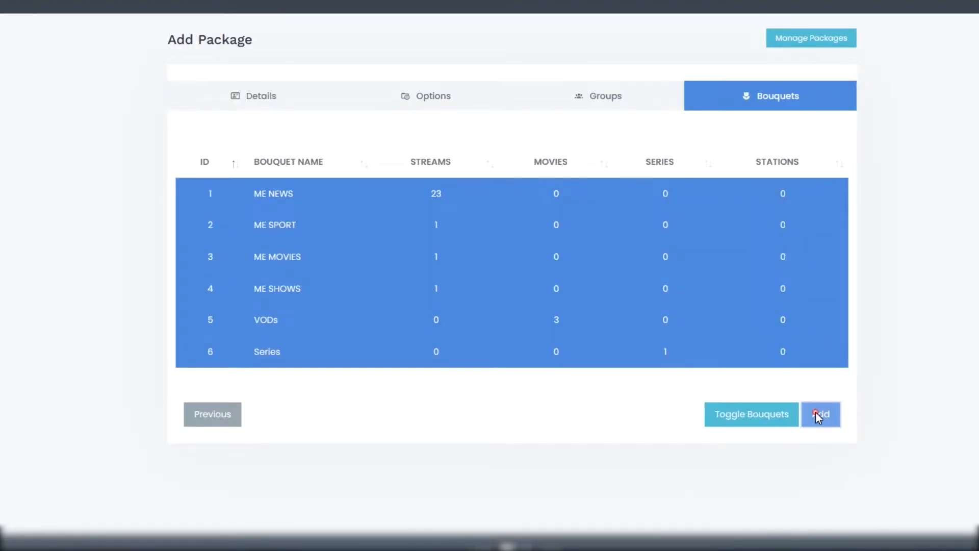
click(817, 416)
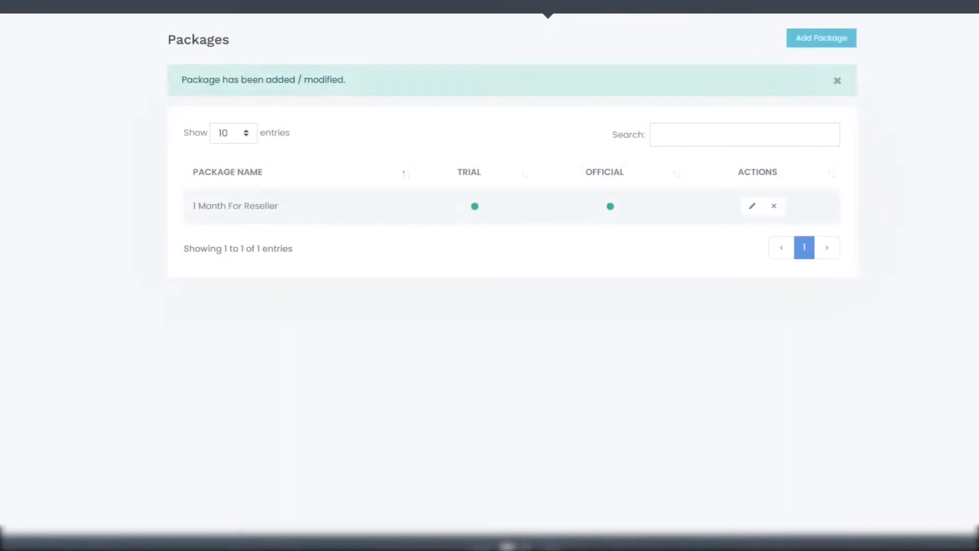
Step: Start a new package named '1 Month For Sub Reseller' with a 48-hour trial
click(831, 38)
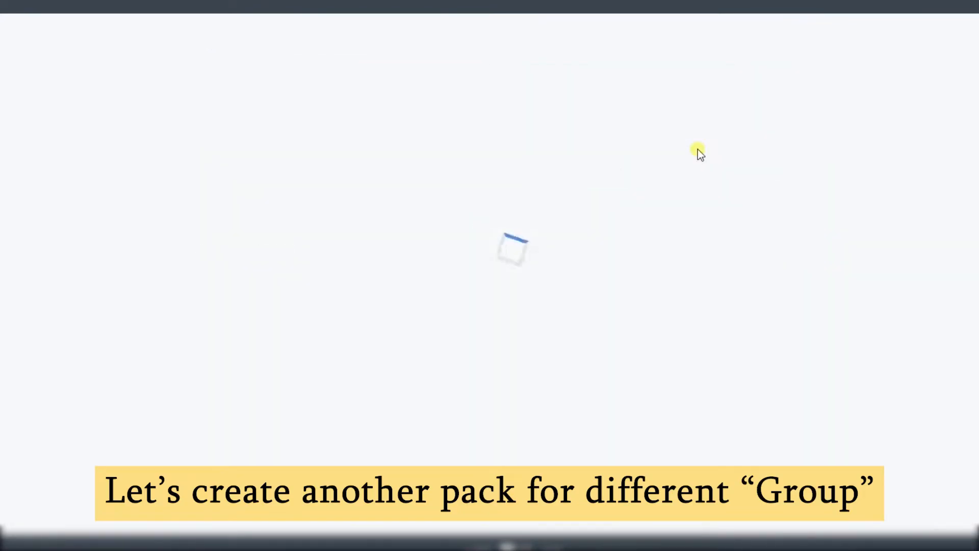
click(498, 144)
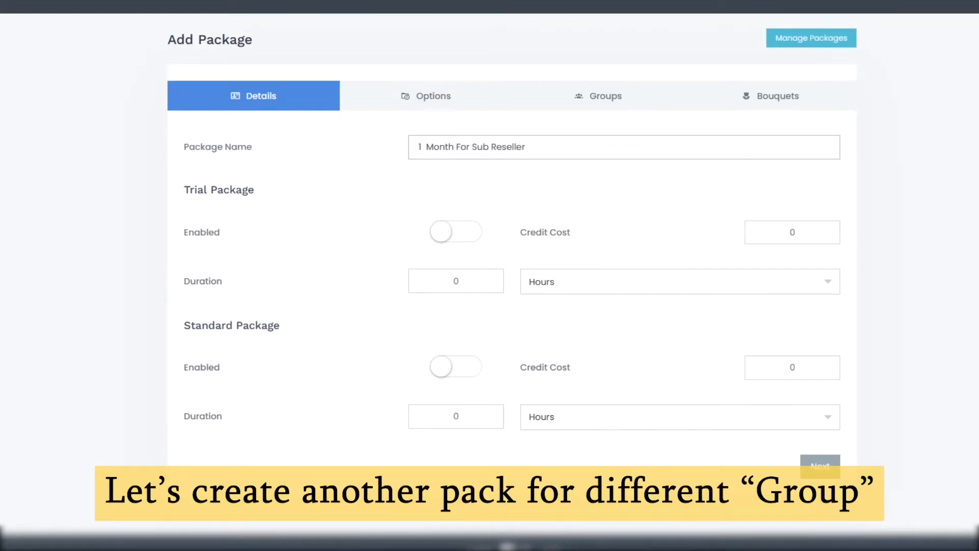
click(442, 230)
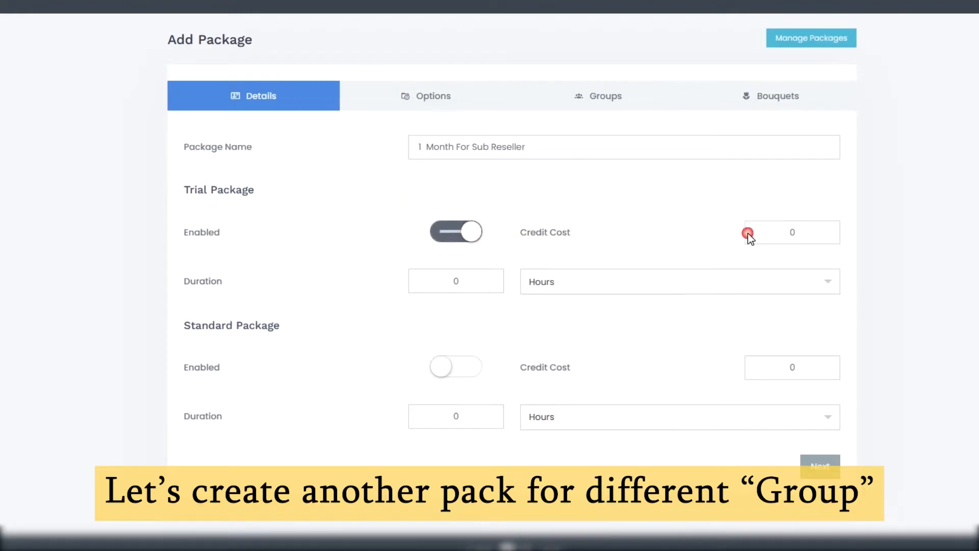
double_click(409, 282)
text(24)
key(BackSpace)
key(BackSpace)
text(48)
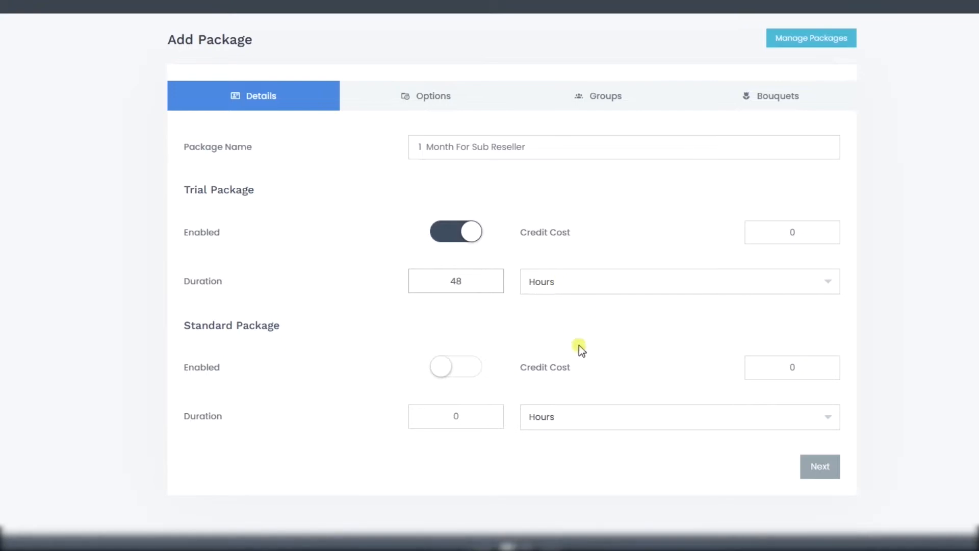
Step: Enable the standard plan at 1 credit with a 31-day duration
click(449, 366)
key(BackSpace)
text(1)
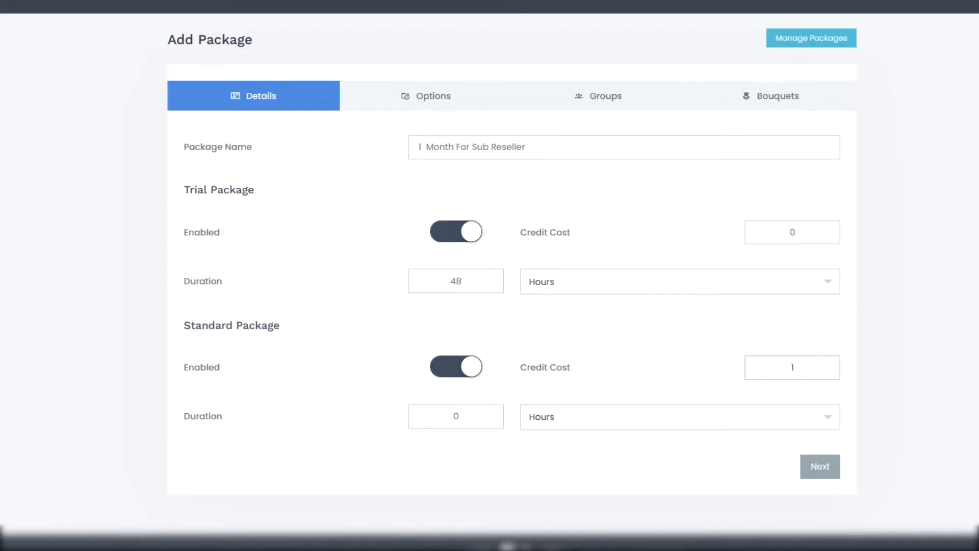
click(552, 417)
click(543, 497)
Step: Enable MAG and Enigma devices and Lock to ISP in the package options
click(433, 104)
click(449, 147)
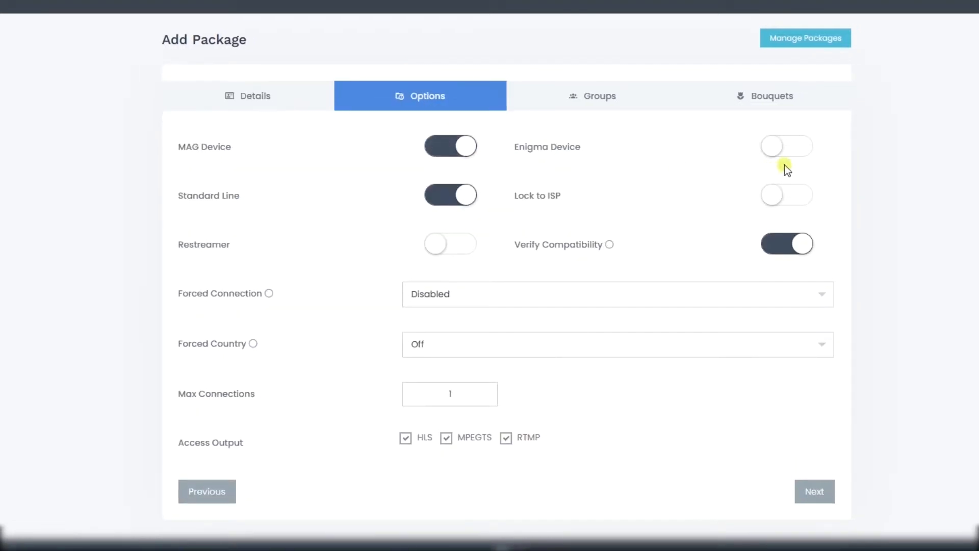
click(792, 153)
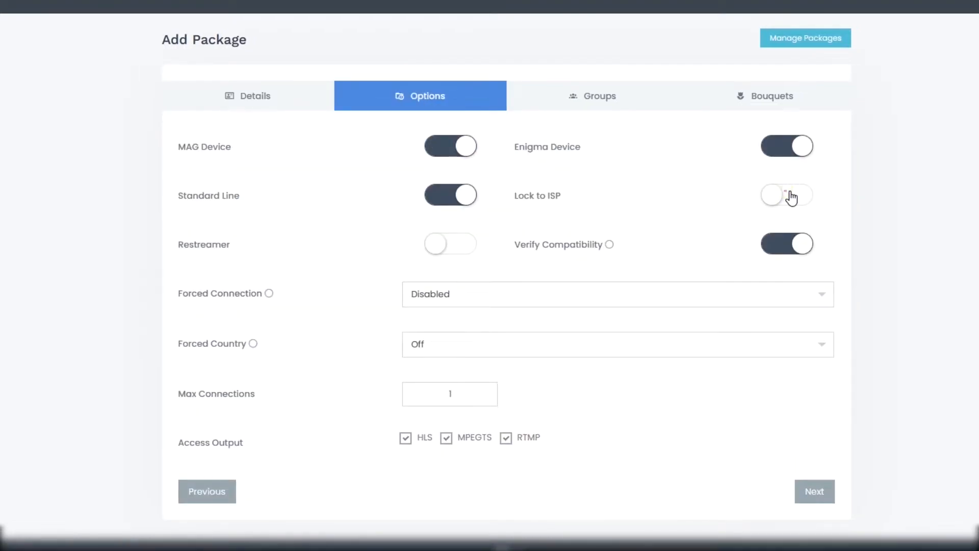
click(792, 196)
click(793, 247)
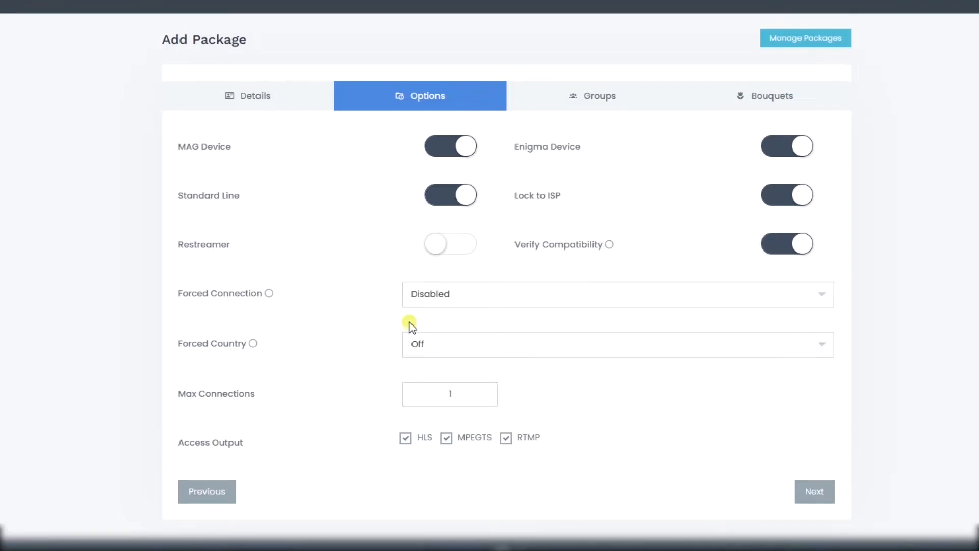
Step: Assign the Sub reseller group and all six bouquets, then save the package
click(601, 92)
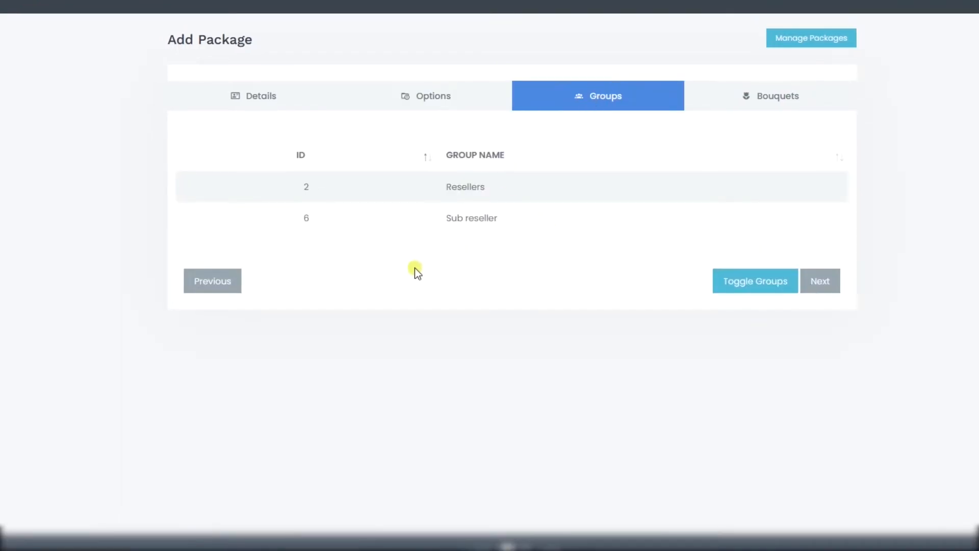
click(473, 221)
click(739, 84)
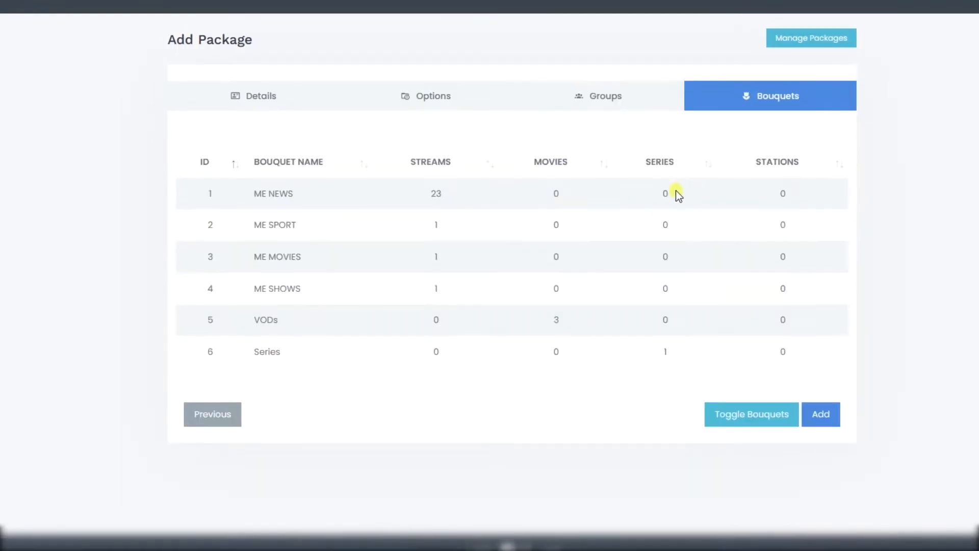
click(751, 414)
click(828, 417)
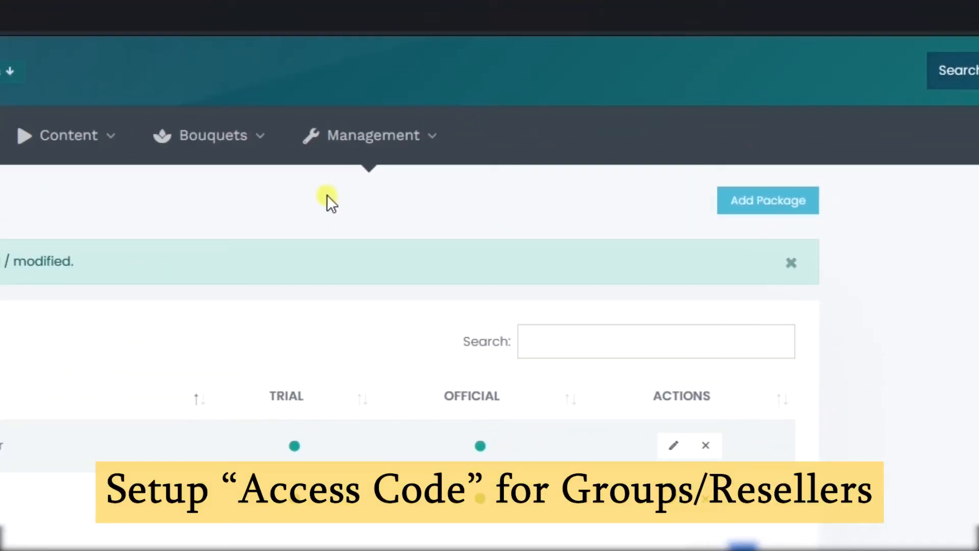
Step: Add an access code named 'resellers' with access type Reseller
mouse_move(366, 133)
mouse_move(377, 193)
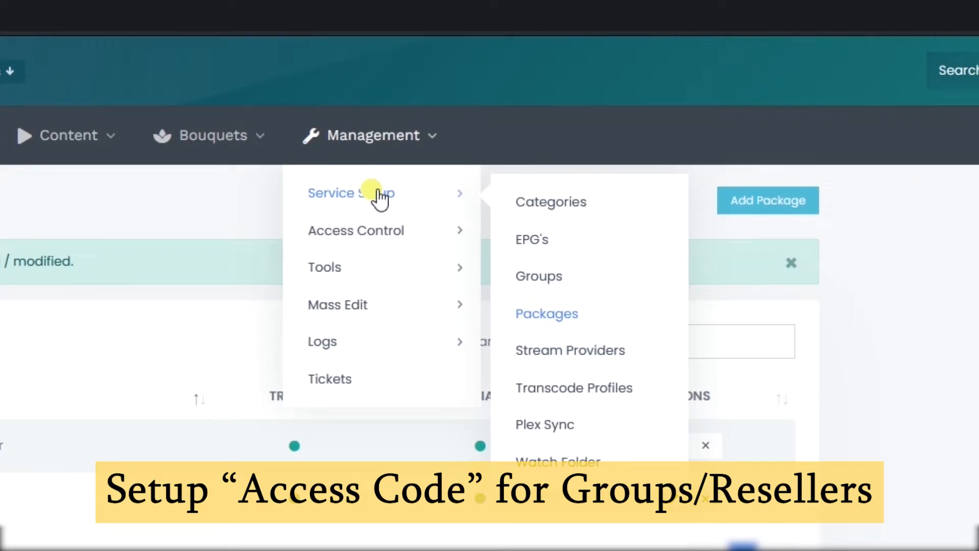
mouse_move(372, 251)
click(574, 258)
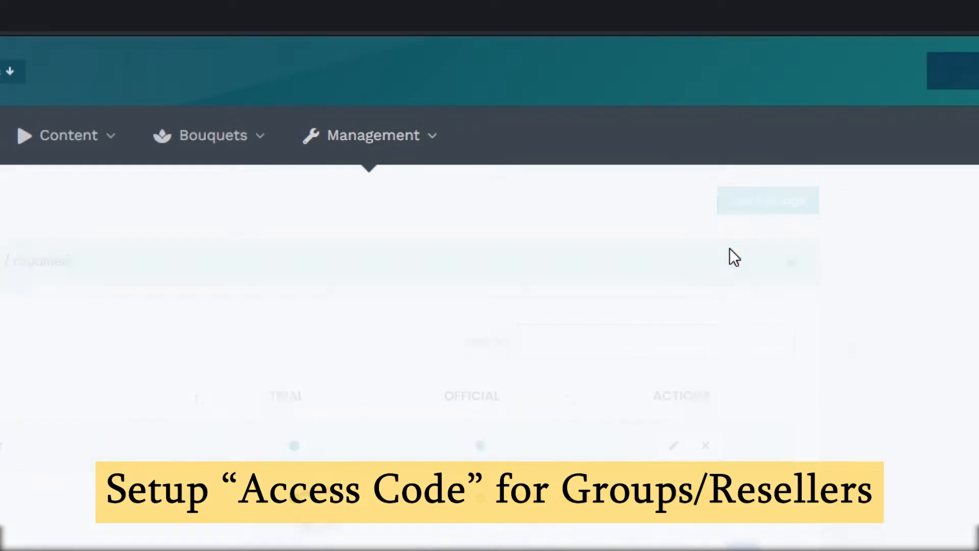
click(665, 204)
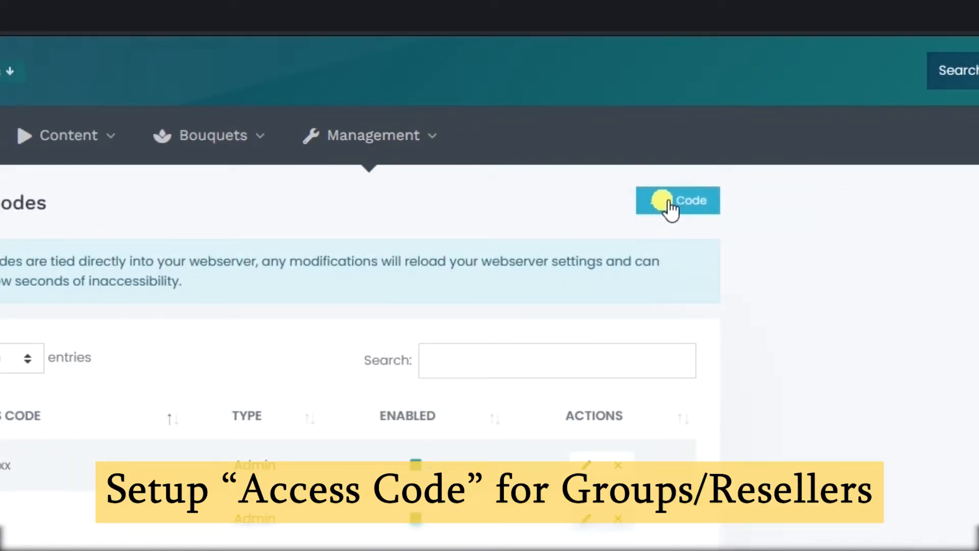
drag(400, 232, 276, 227)
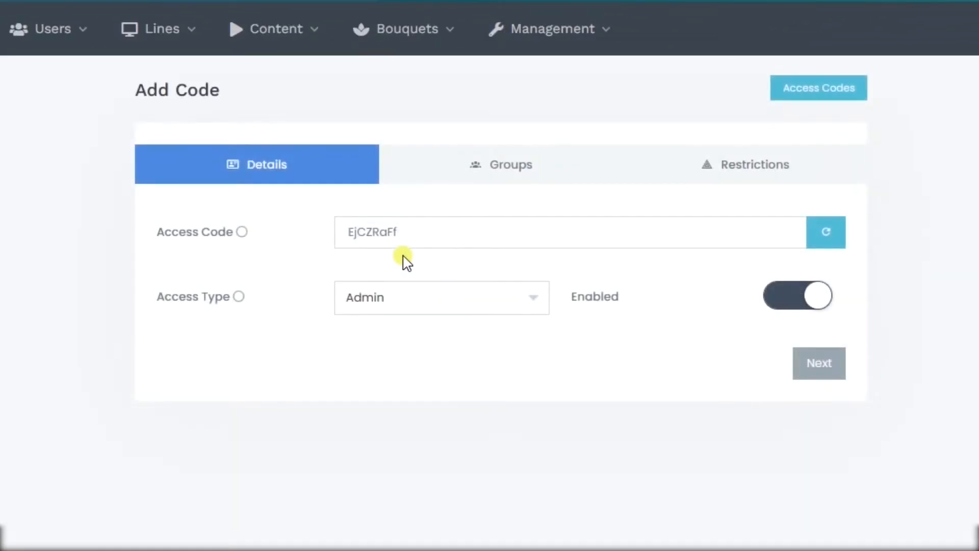
text(reseller)
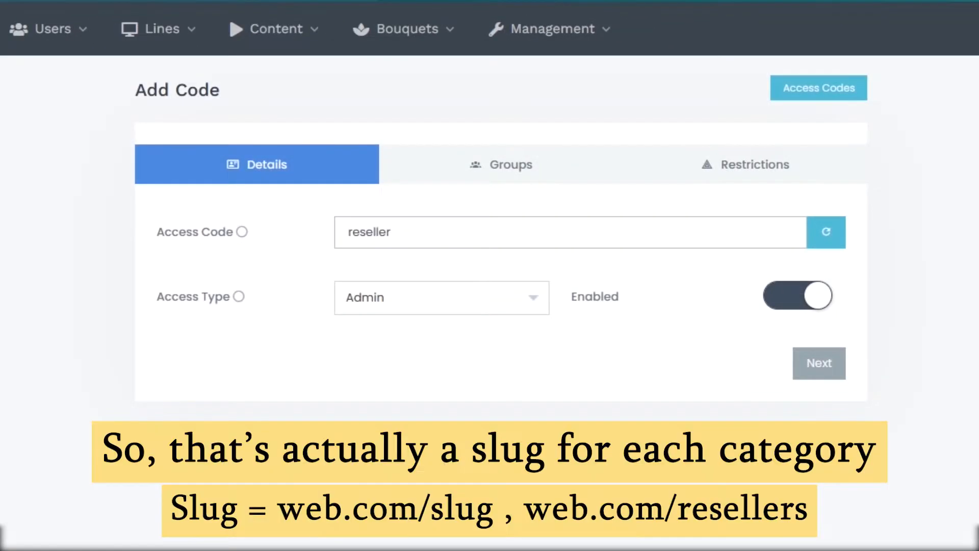
click(454, 302)
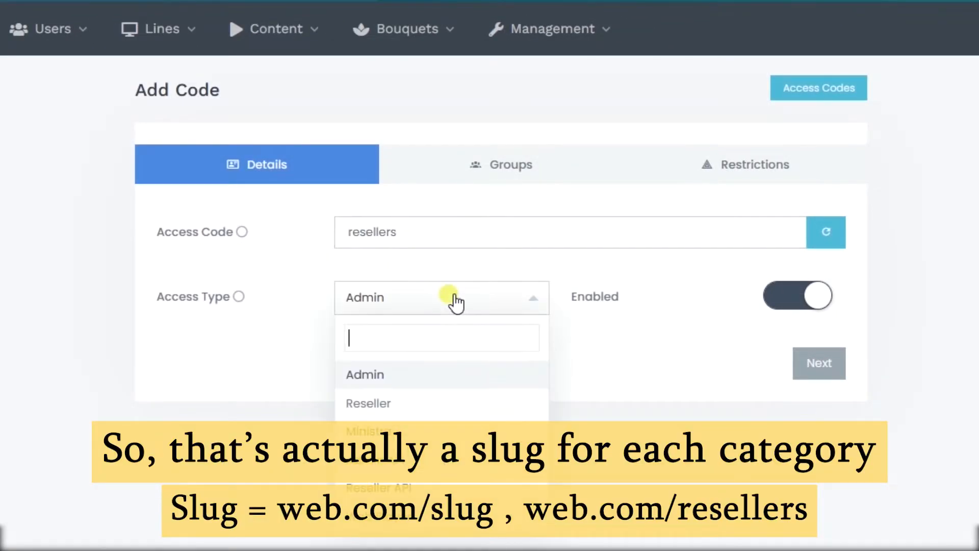
click(411, 402)
Step: Allow the Sub reseller and Resellers groups to use the code, then save it
click(544, 184)
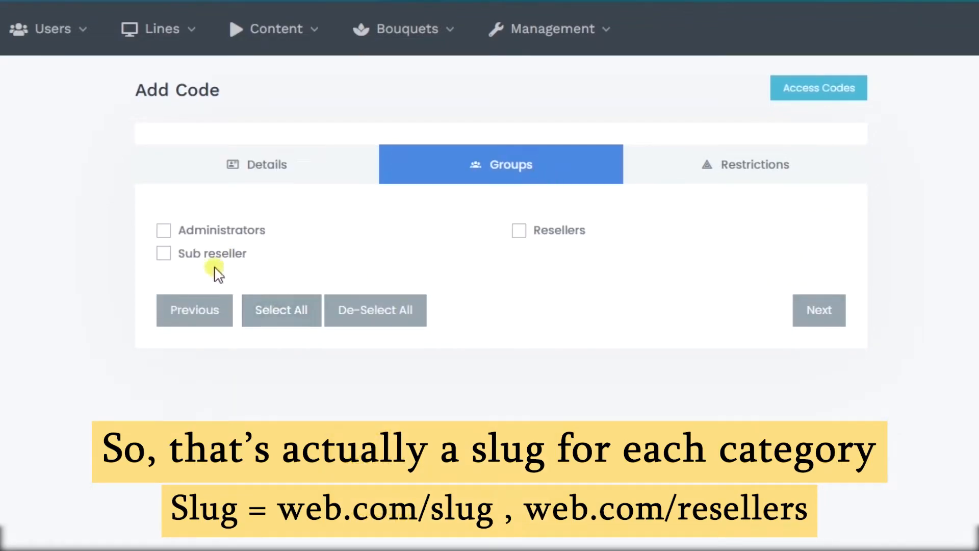
click(163, 253)
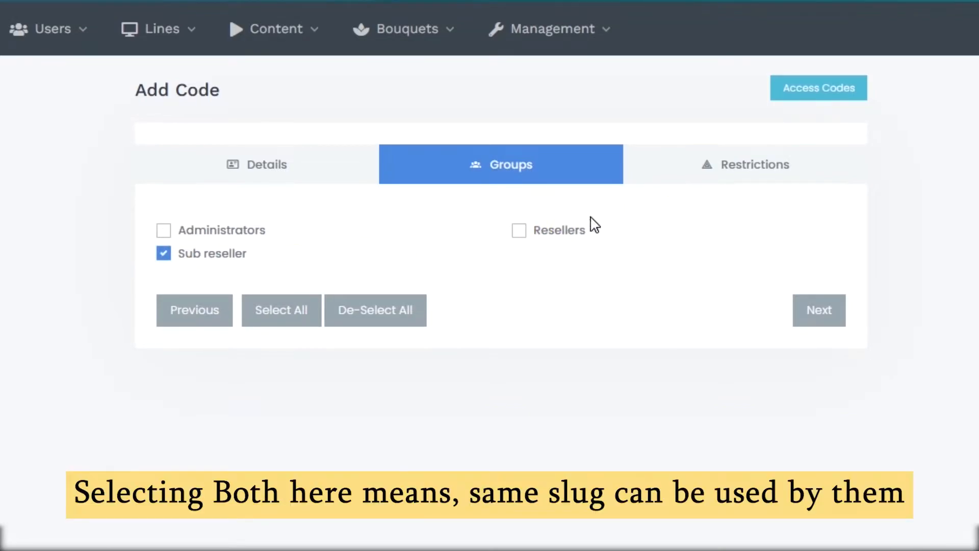
click(519, 232)
click(724, 176)
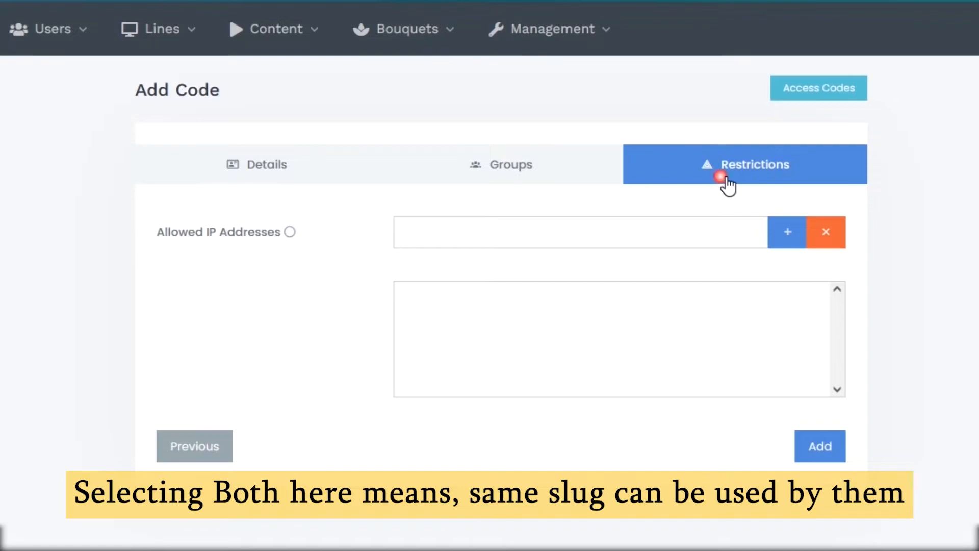
click(819, 446)
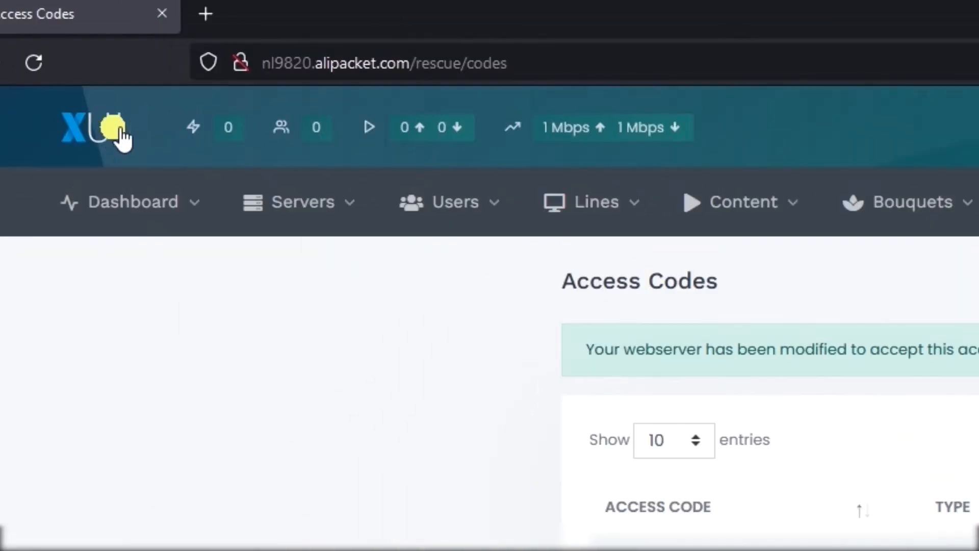
Step: Start a new user named 'reseller', entering a password and the user's e-mail address
mouse_move(41, 40)
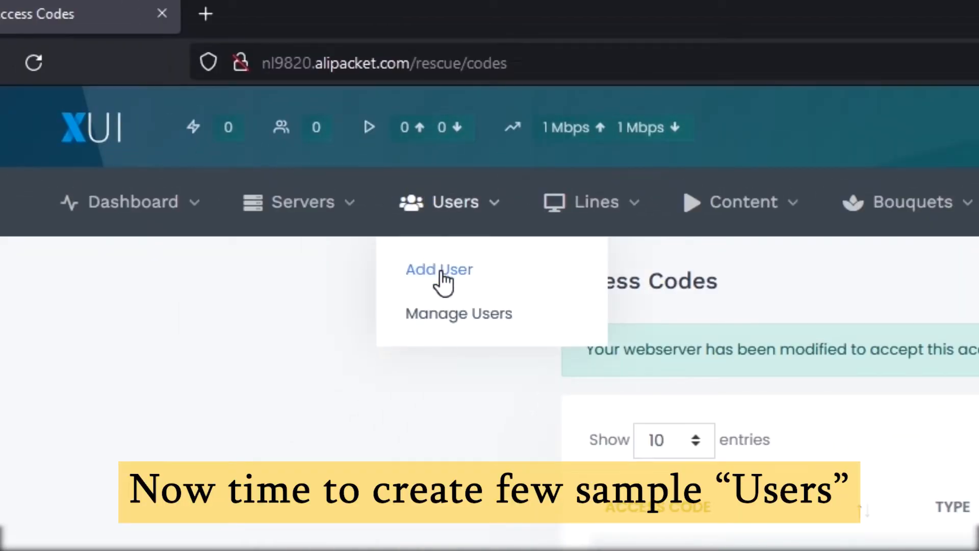
click(442, 270)
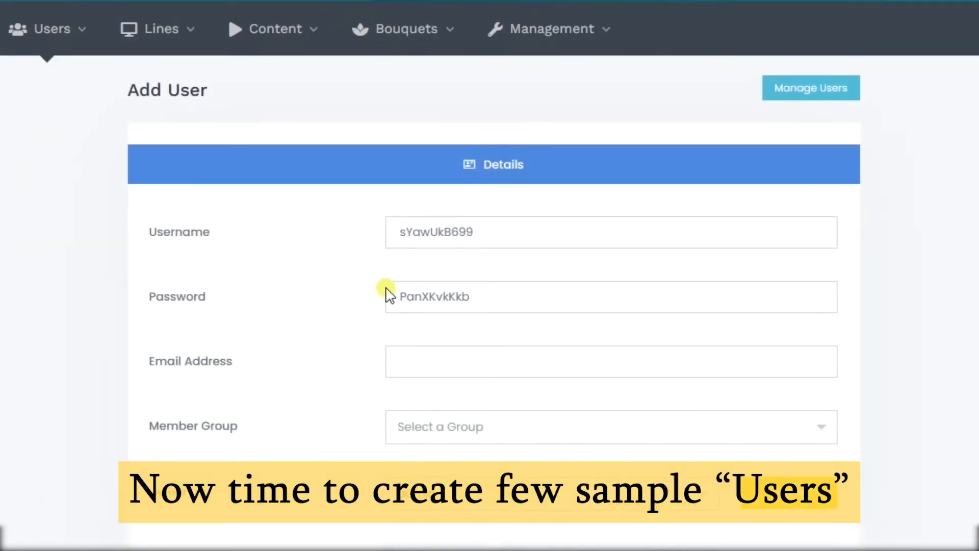
click(205, 243)
text(reseller)
key(Tab)
text(12345)
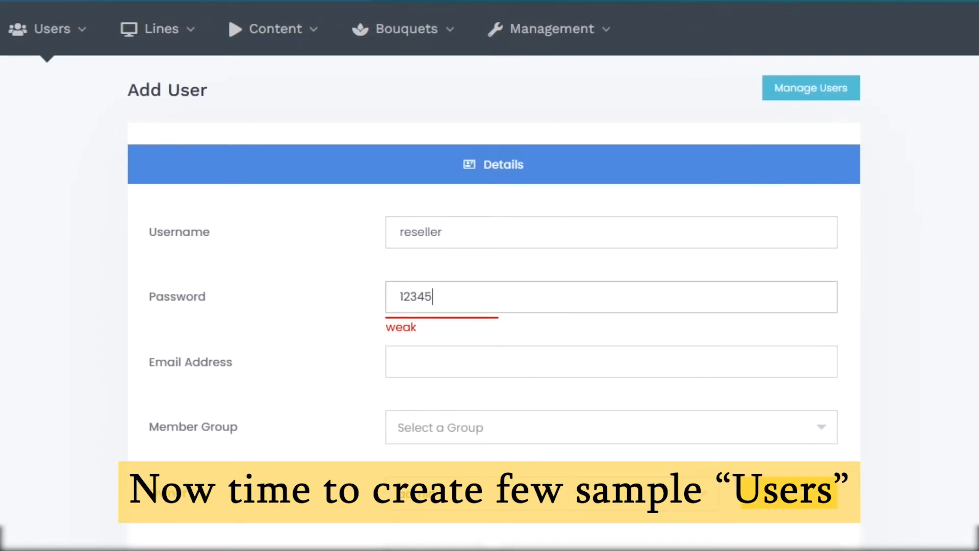
click(414, 365)
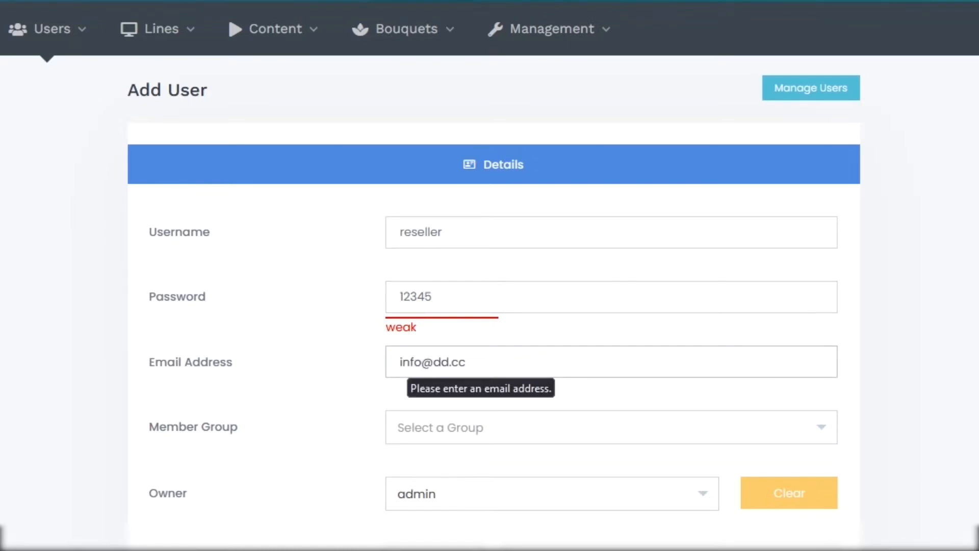
Step: Put the user in the Resellers group and save it
click(489, 434)
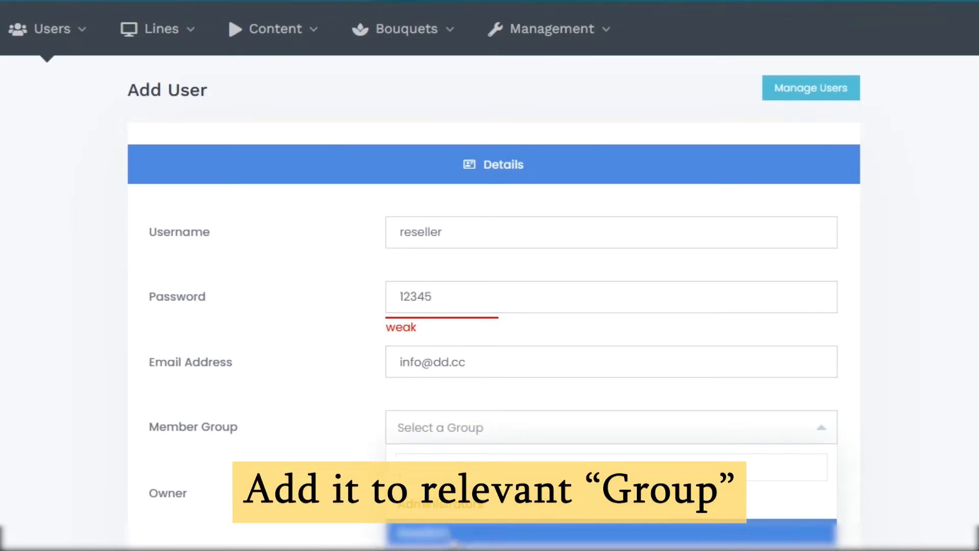
click(456, 542)
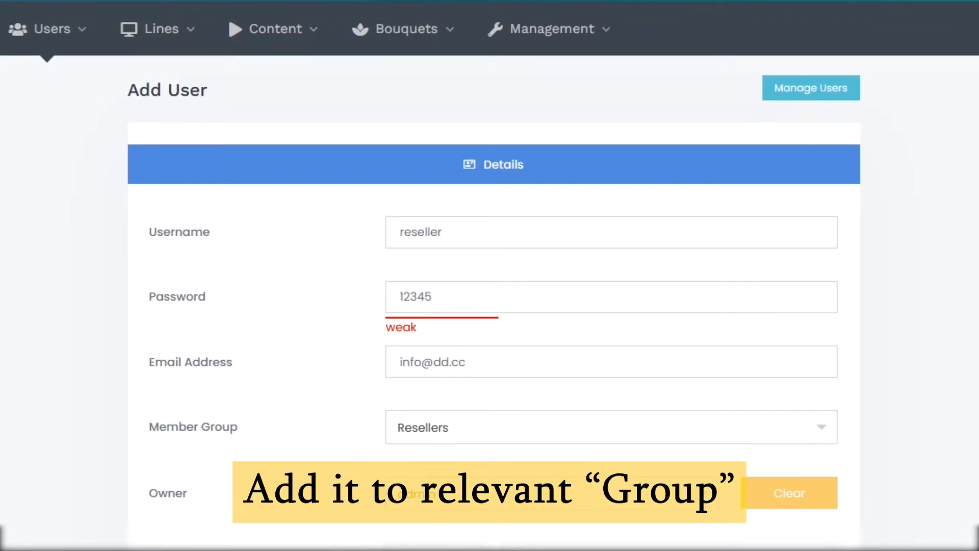
scroll(612, 356, down, 2)
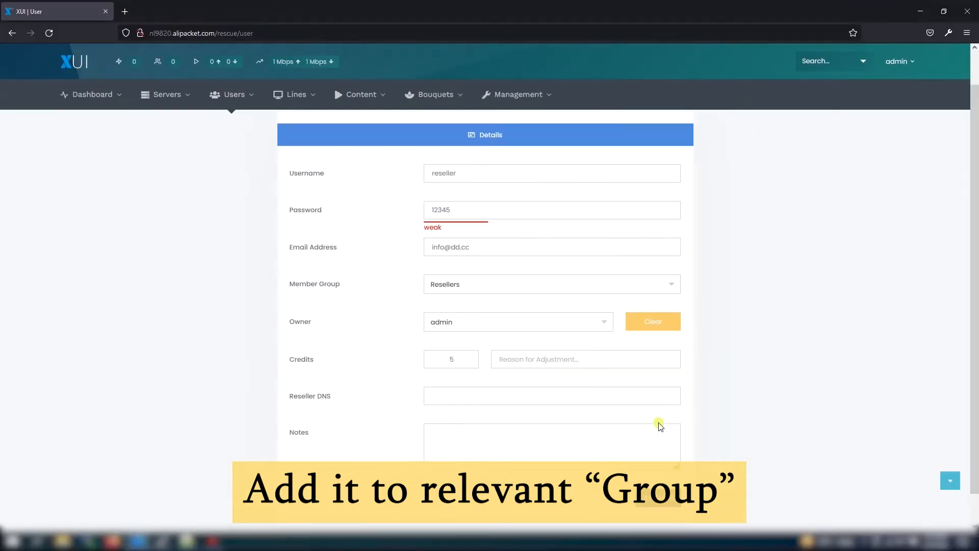
click(660, 498)
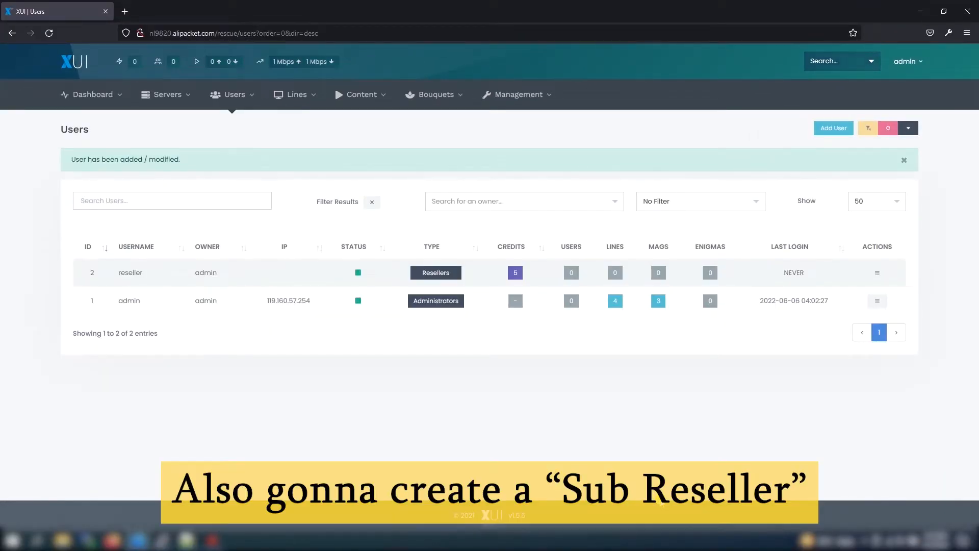
Step: Create user 'subreseller' with an e-mail, Sub reseller group, 10 credits and DNS etc.com
click(842, 128)
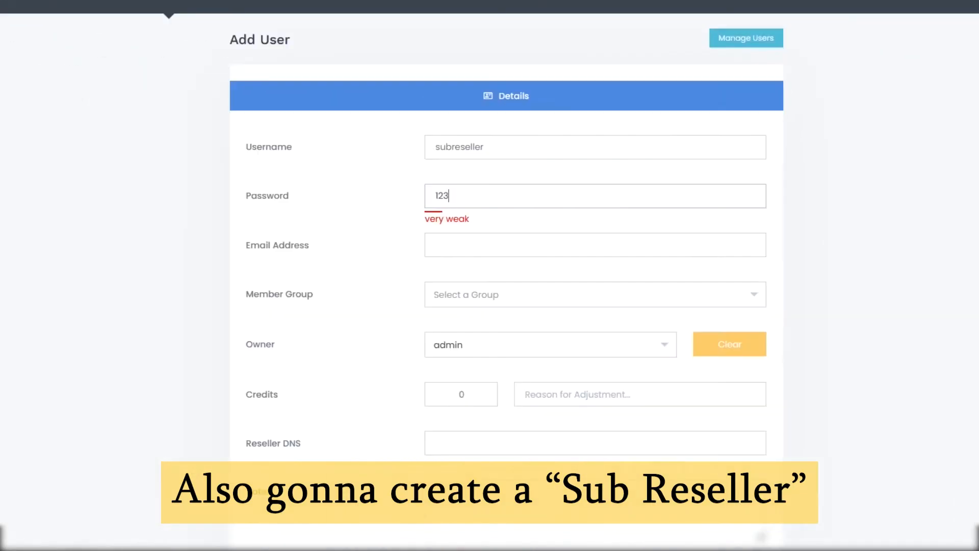
text(5)
click(432, 243)
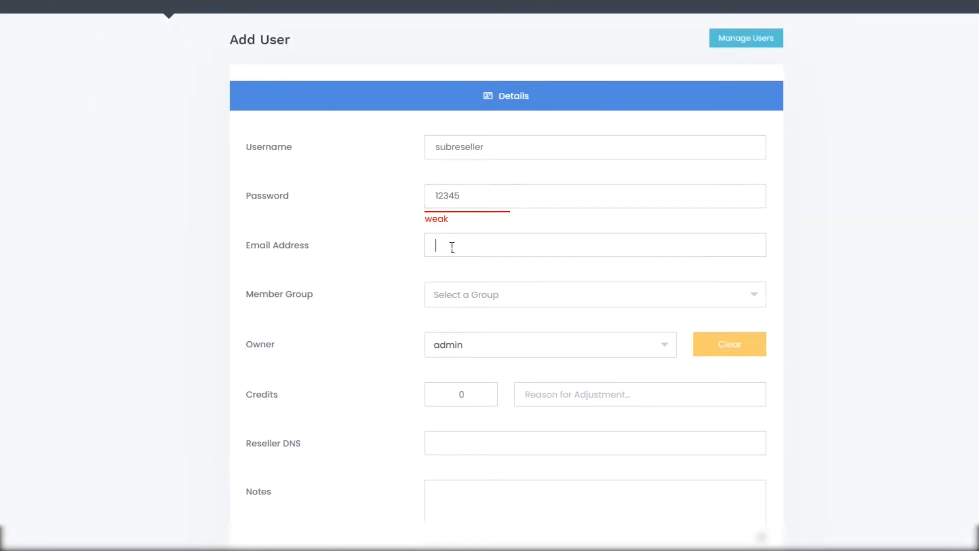
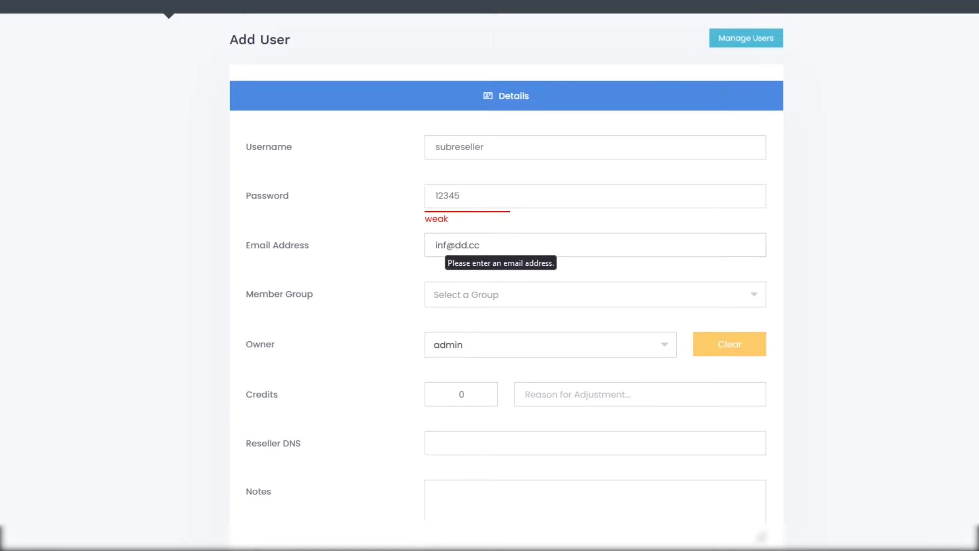
click(531, 301)
click(491, 396)
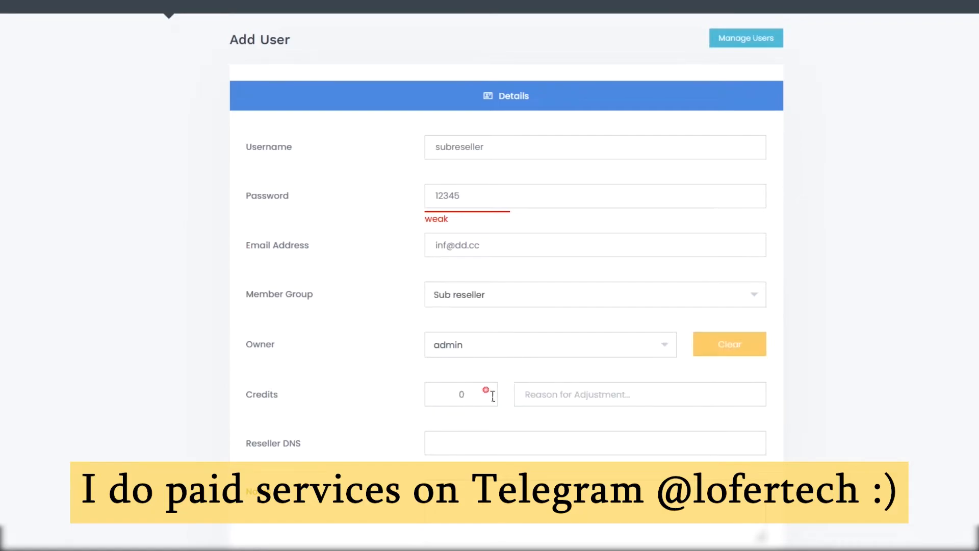
click(436, 397)
click(432, 439)
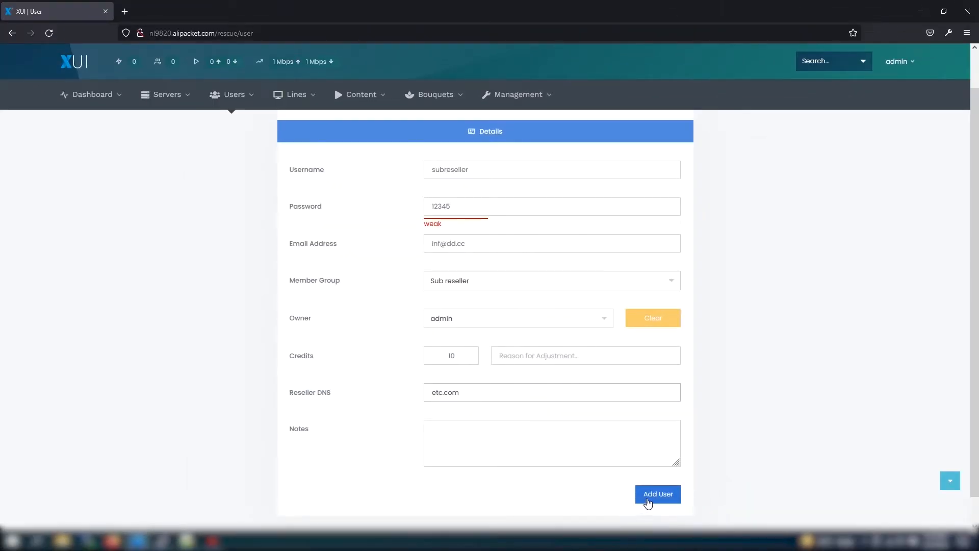
click(647, 494)
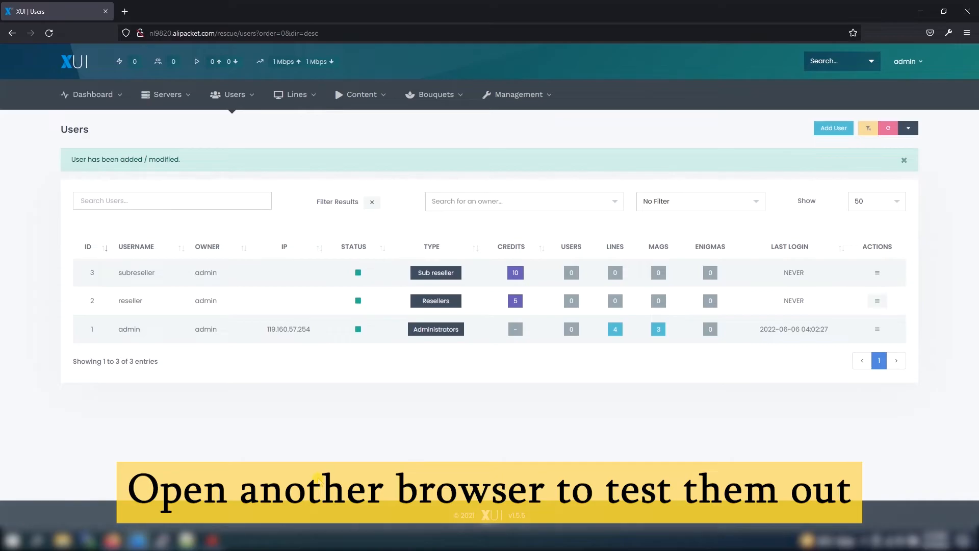
Step: Open a private browsing window and load the panel host with 'resellers' appended to the address
drag(115, 541, 219, 537)
click(218, 538)
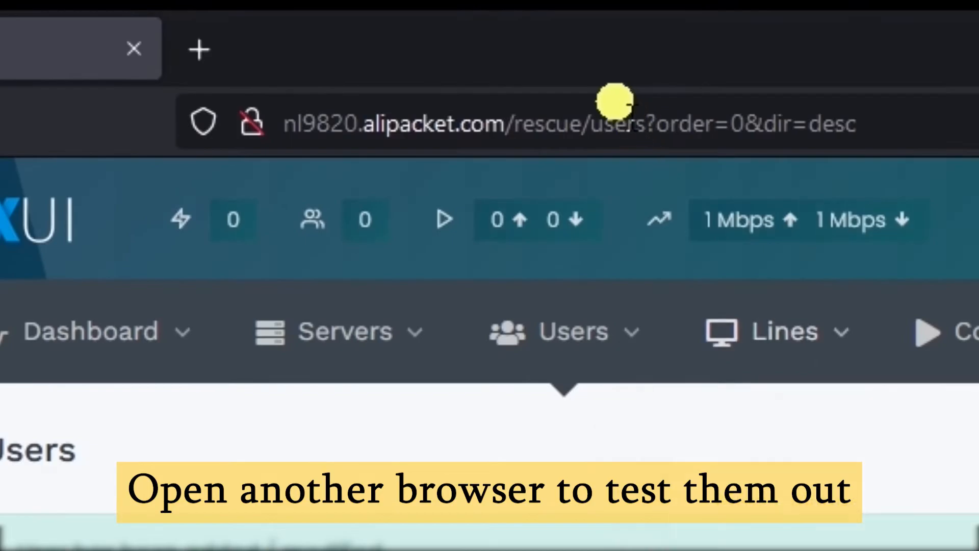
click(614, 102)
drag(509, 123, 283, 123)
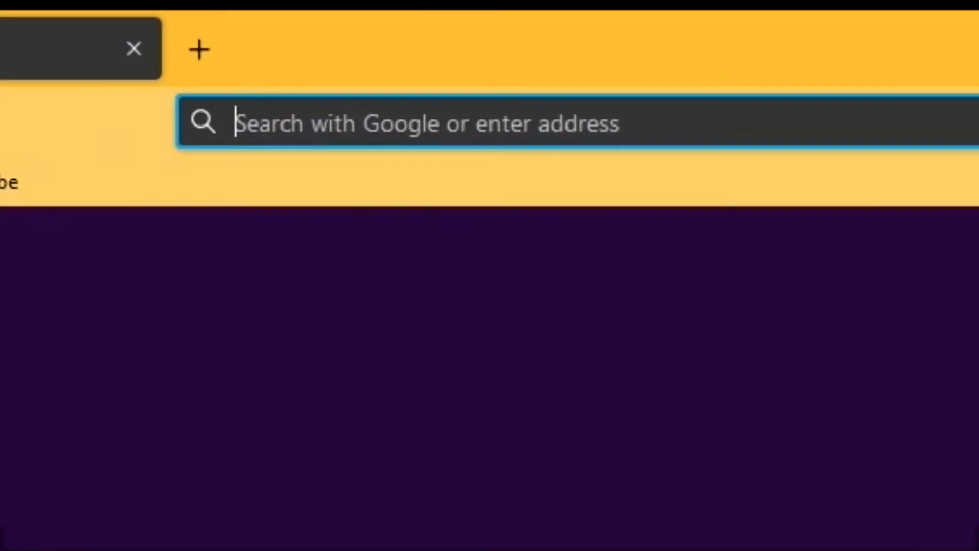
text(http://nl9820.alipacket.com/)
text(resellers)
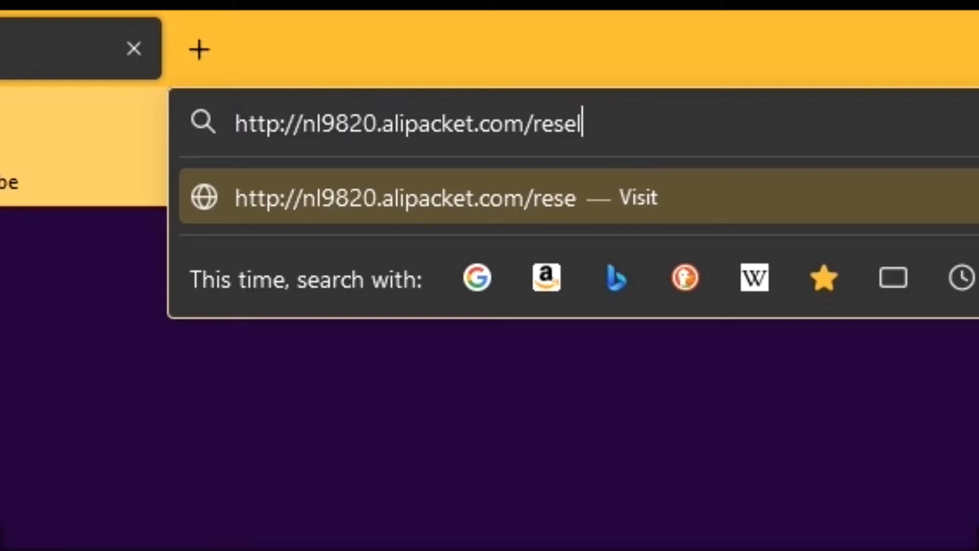
key(Return)
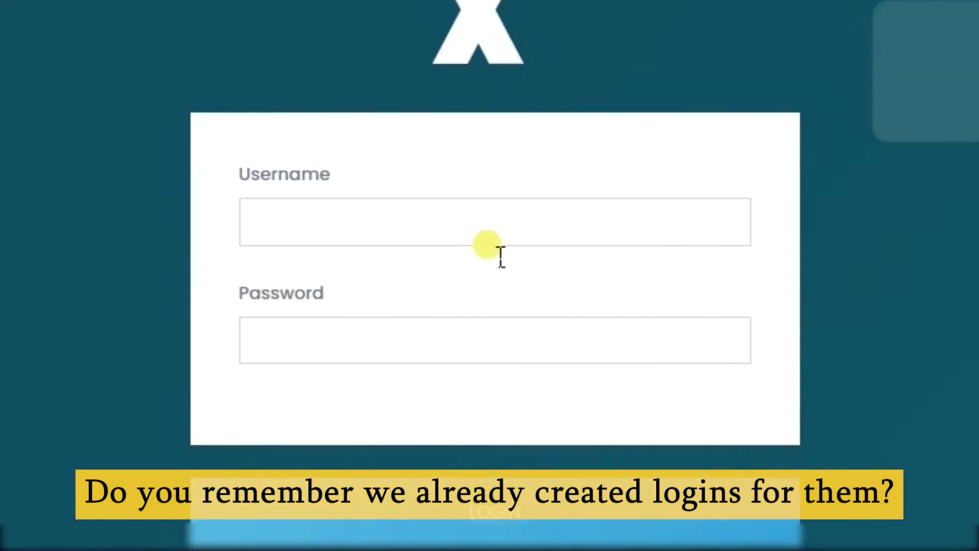
Step: Log in to the panel with the reseller account's username and password
click(476, 238)
text(res)
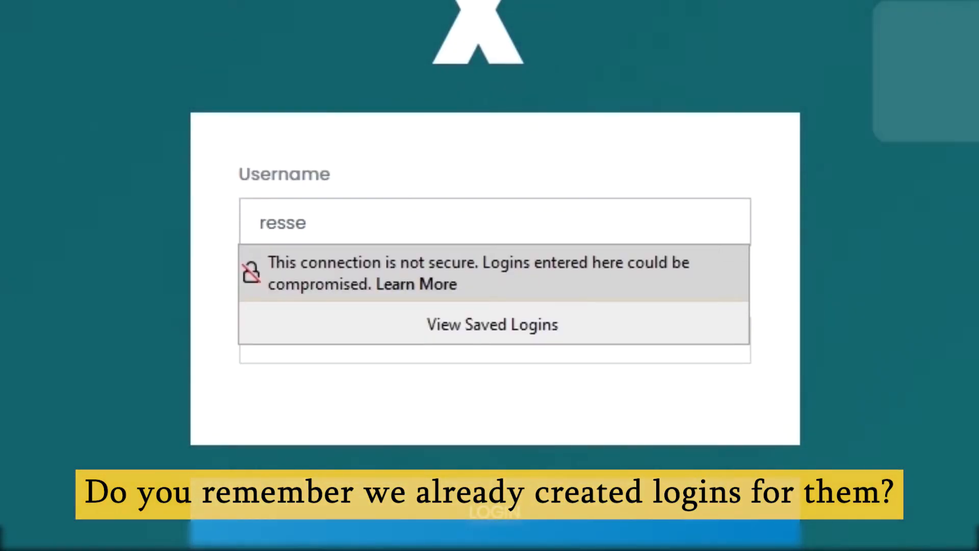
text(eller)
key(Tab)
text(•••••)
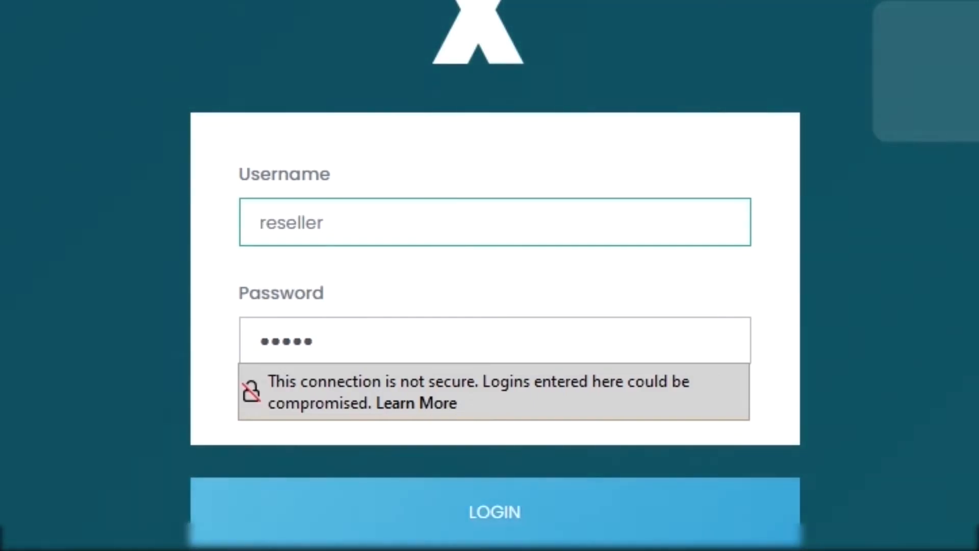
click(470, 235)
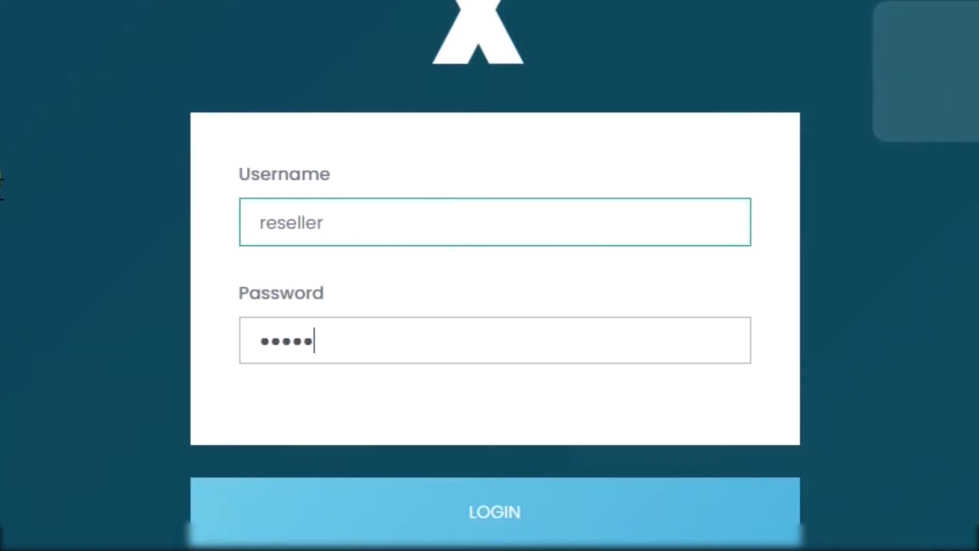
key(Return)
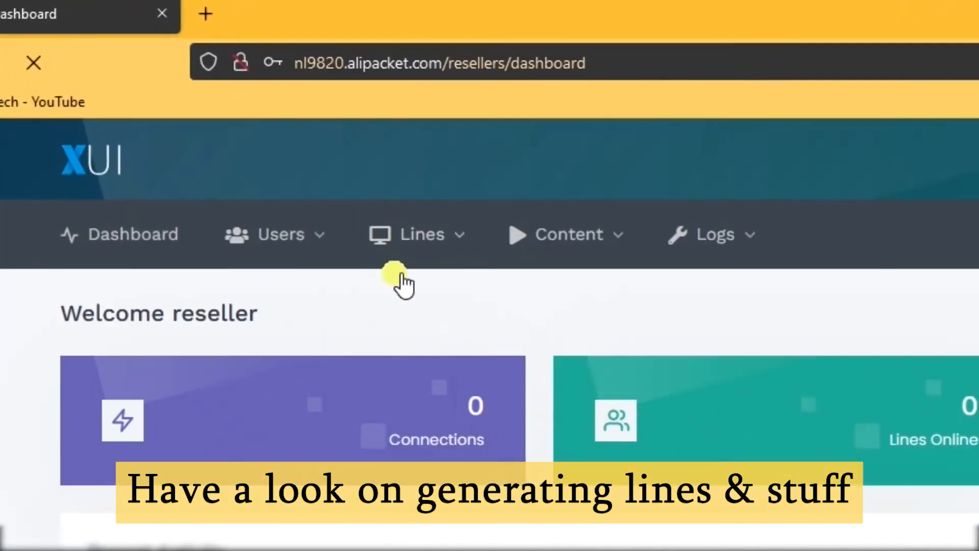
Step: Generate a trial line, keeping all bouquets including ME NEWS, and purchase it
mouse_move(210, 120)
mouse_move(214, 139)
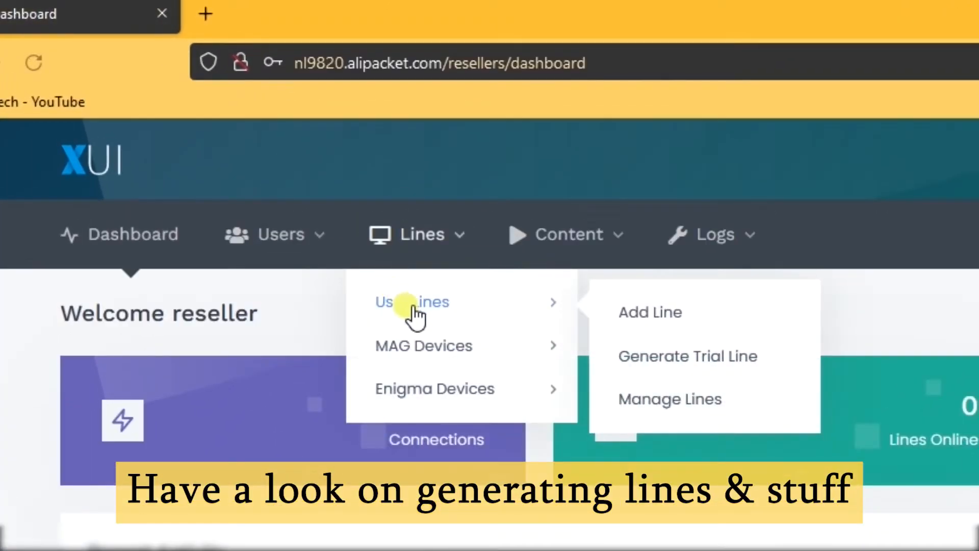
click(670, 358)
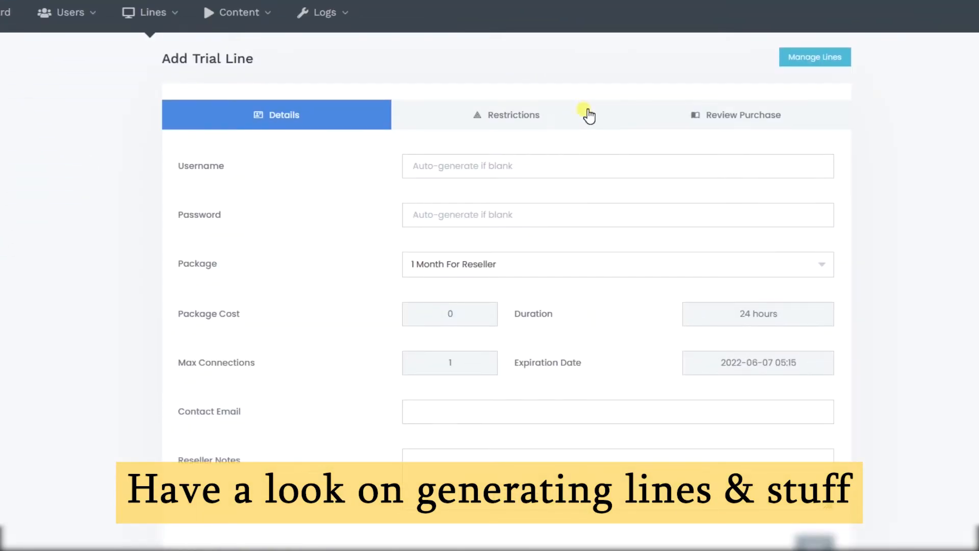
click(586, 110)
click(685, 123)
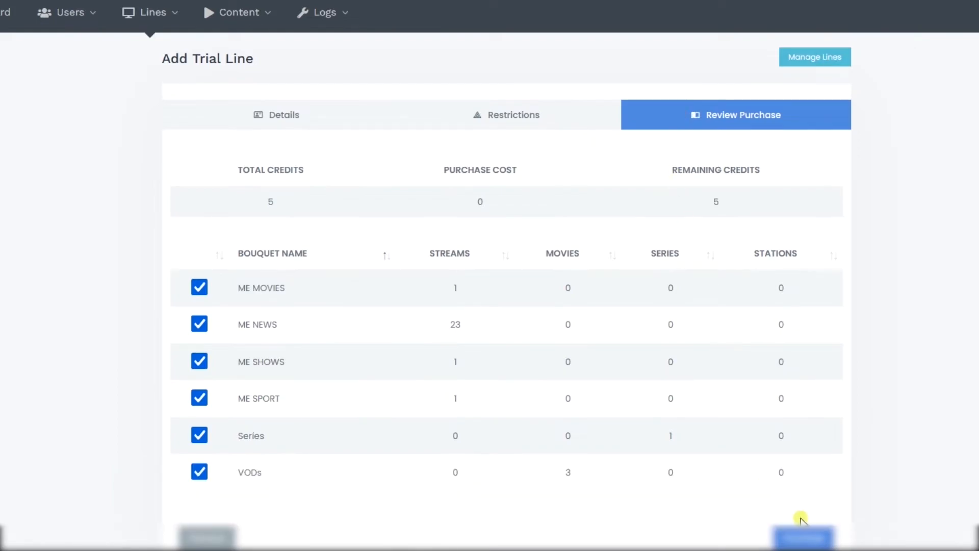
click(201, 326)
click(200, 330)
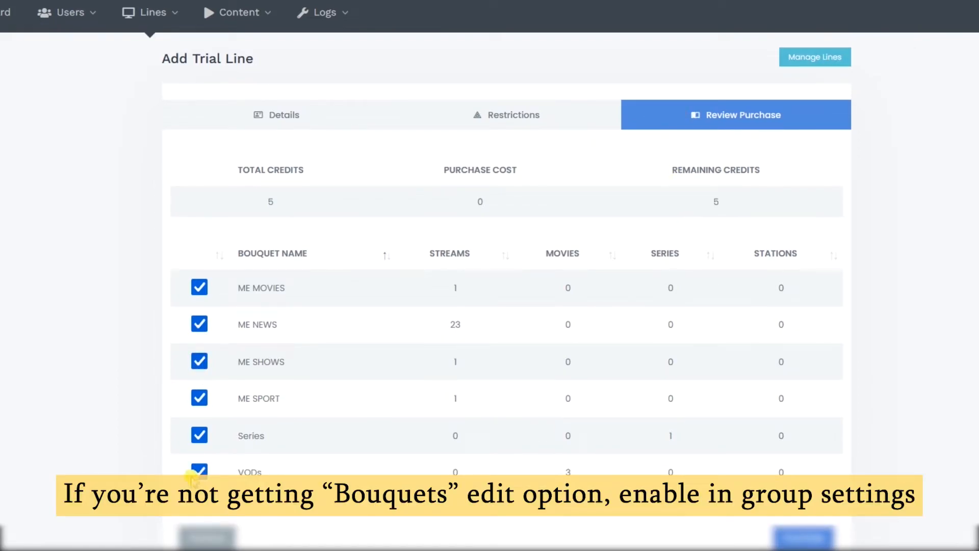
click(803, 537)
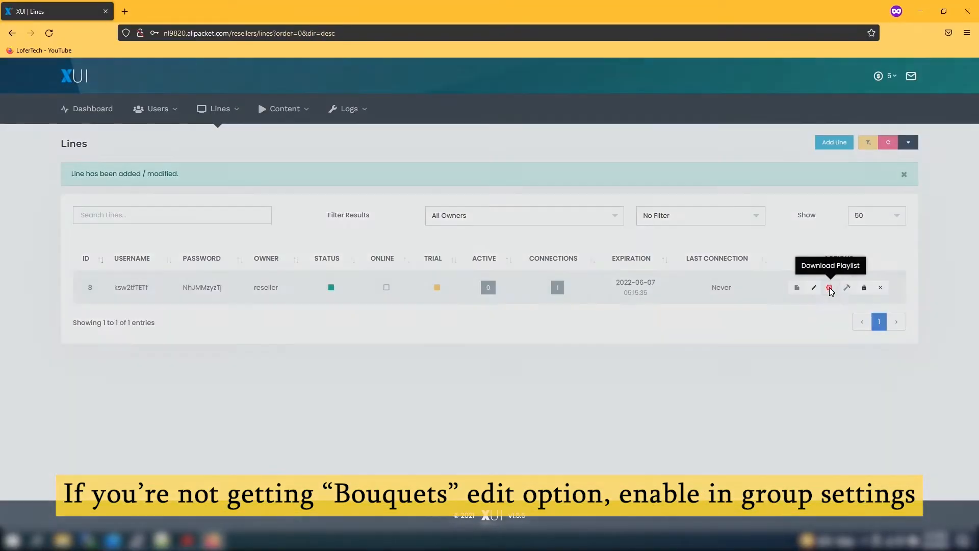
Step: Copy the trial line's M3U Standard - MPEGTS playlist link
click(830, 287)
click(484, 250)
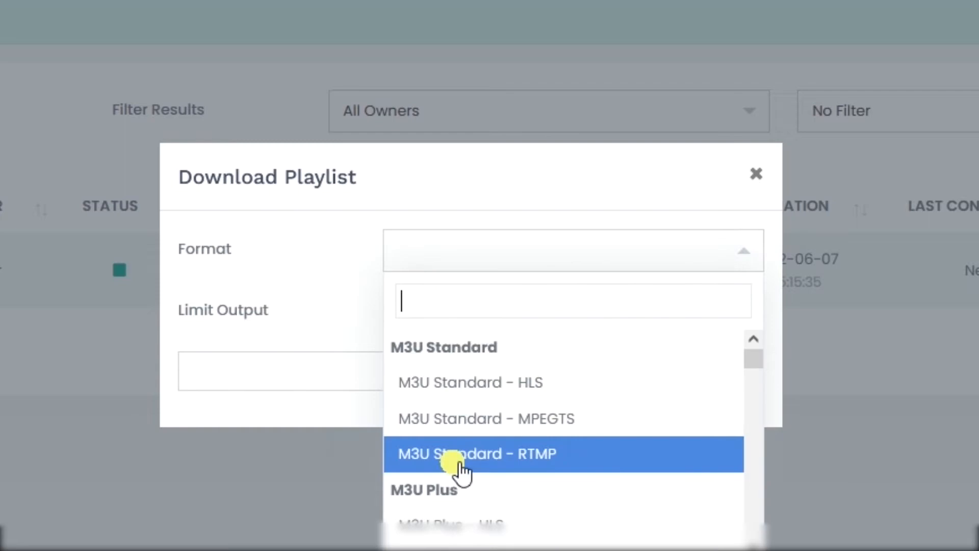
click(494, 422)
click(680, 382)
click(406, 434)
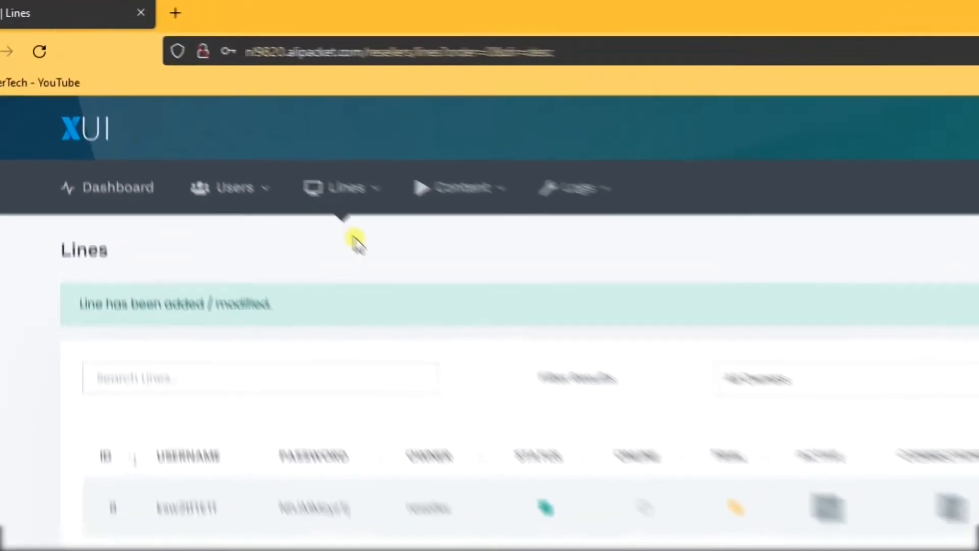
Step: Start a new user line with the 1 Month For Reseller package and enter a contact email
mouse_move(358, 250)
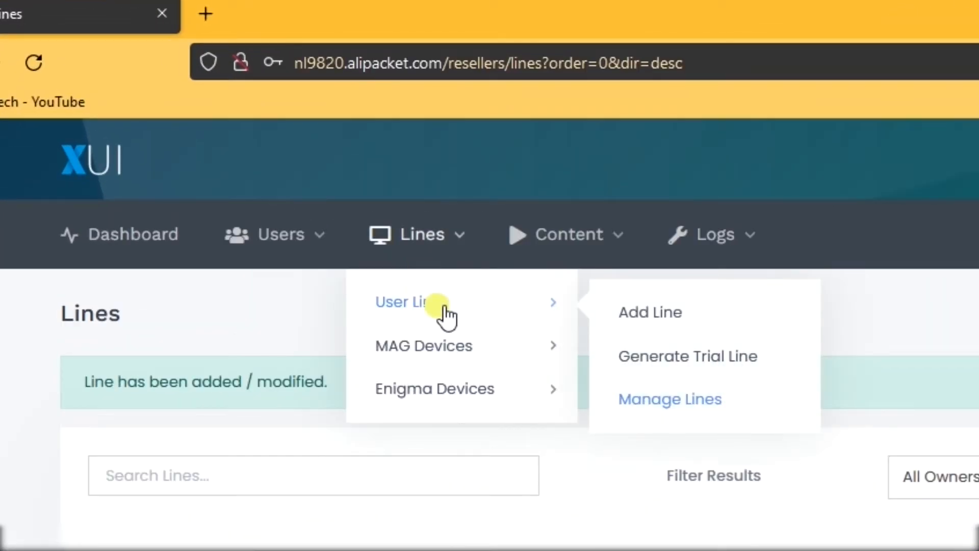
click(536, 248)
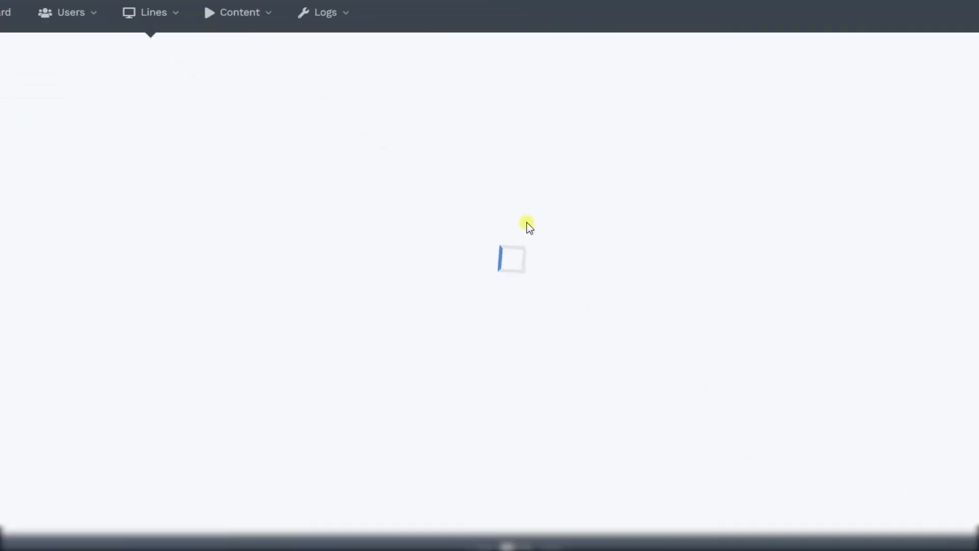
click(481, 265)
click(484, 322)
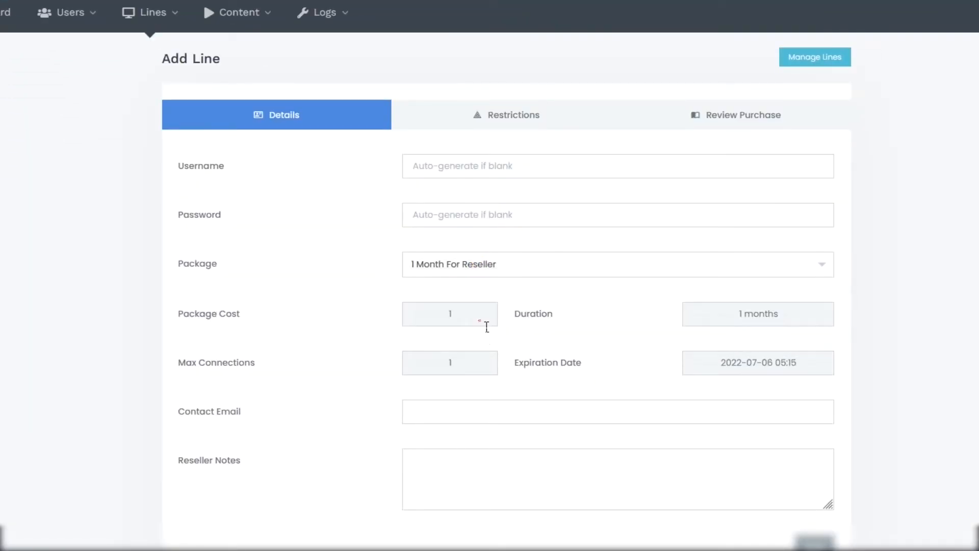
click(506, 418)
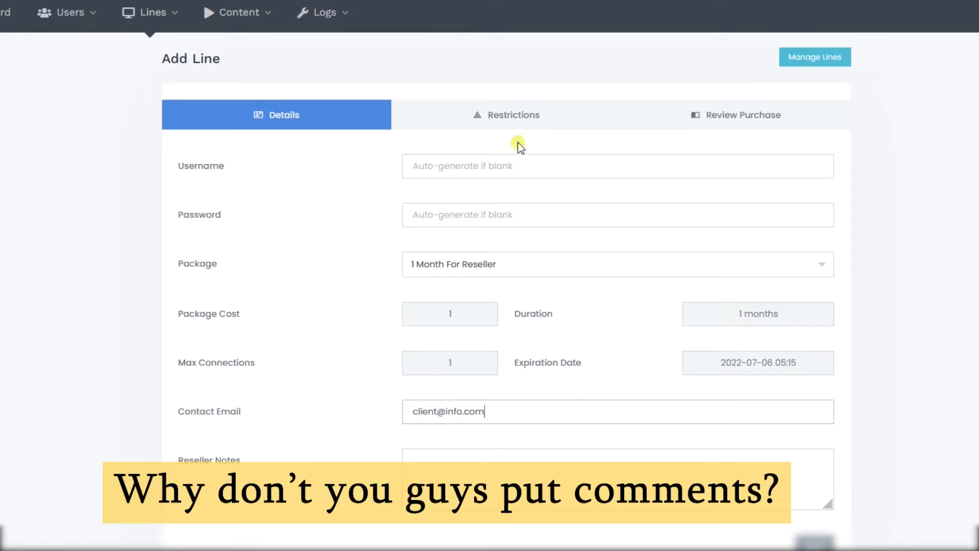
Step: Turn on Bypass UA and Lock to ISP in the line's restrictions
click(516, 123)
scroll(528, 445, down, 2)
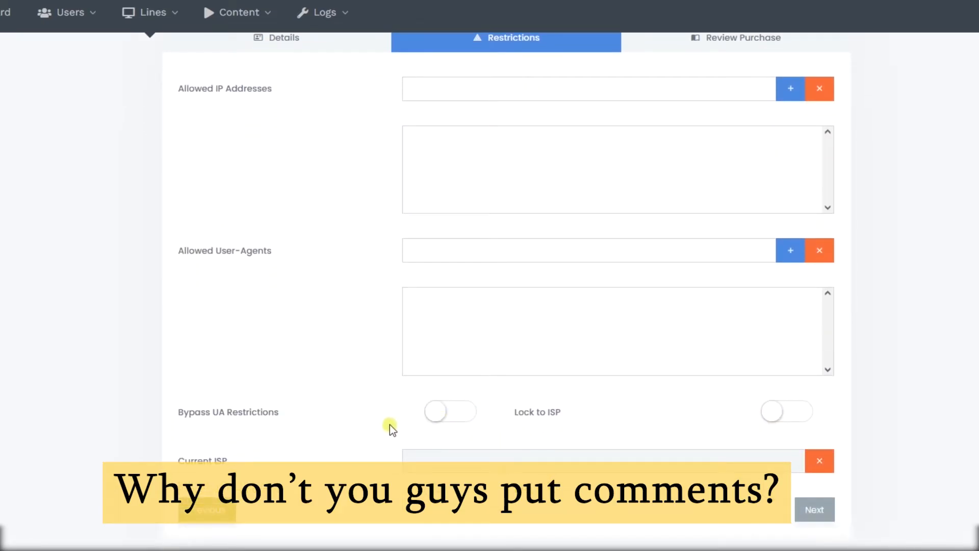
click(458, 422)
click(788, 411)
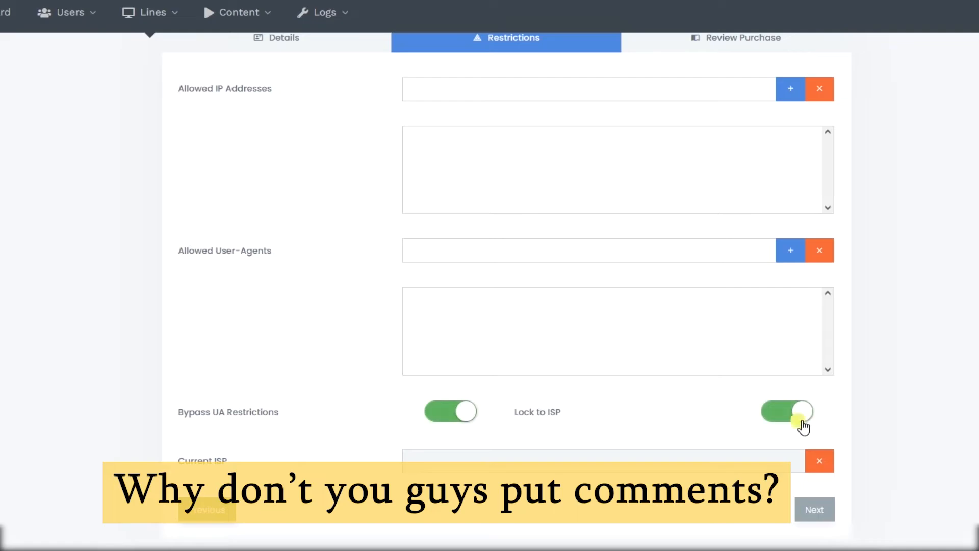
scroll(795, 423, up, 1)
scroll(506, 291, up, 1)
Step: Exclude the ME MOVIES, Series and VODs bouquets and purchase the line
click(729, 118)
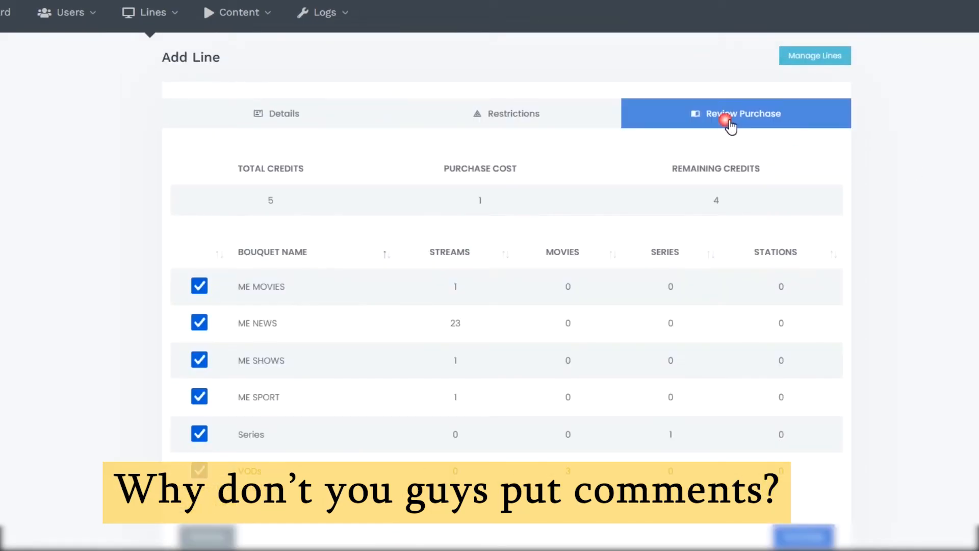
click(200, 286)
click(199, 433)
click(199, 469)
click(849, 521)
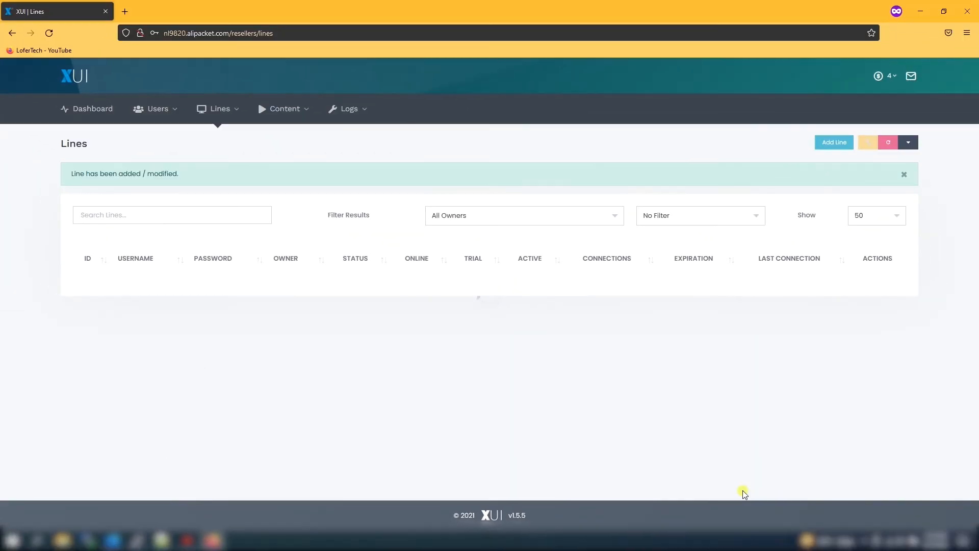
Step: Check the new line's expiration date and view the available streams list
drag(612, 278, 680, 278)
click(669, 284)
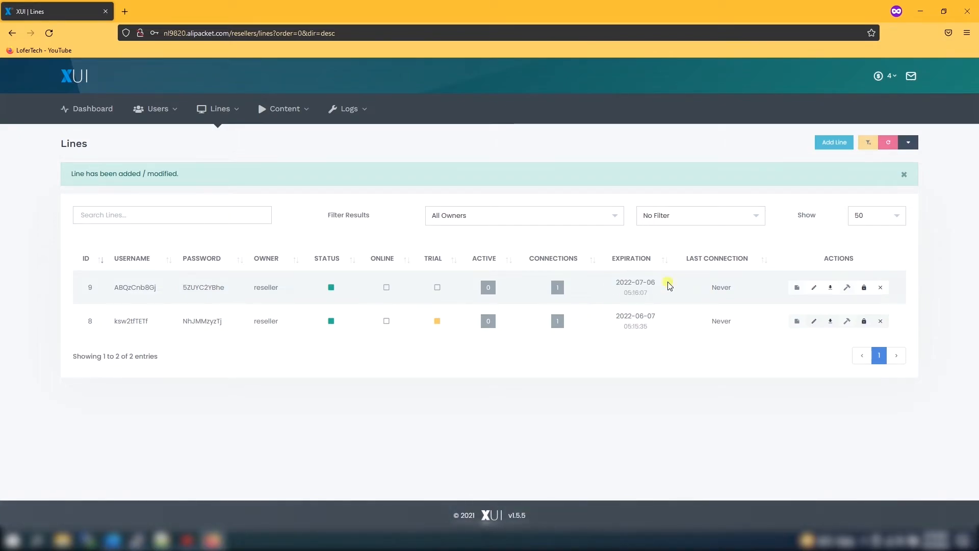
click(311, 102)
click(289, 137)
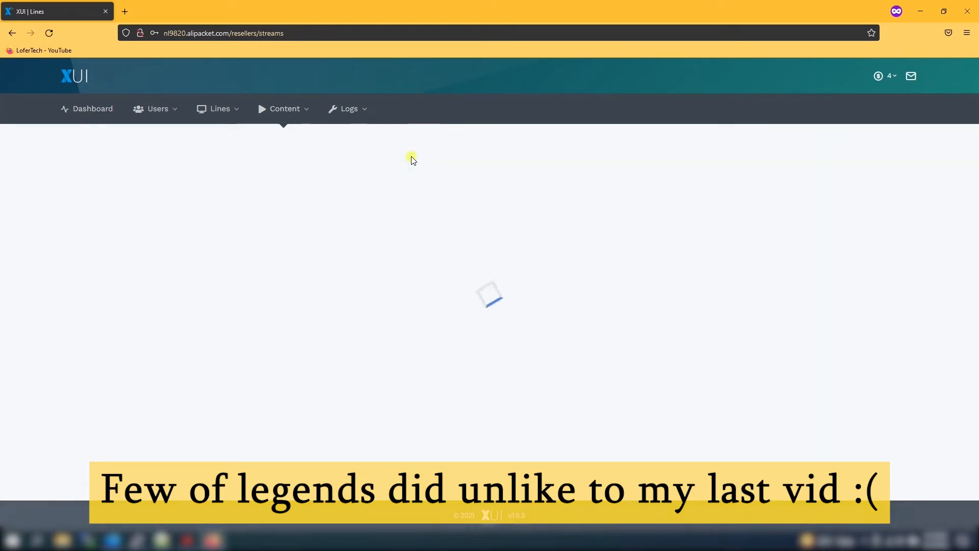
Step: Return to the reseller dashboard, reload it and review the expiring line's details
click(77, 77)
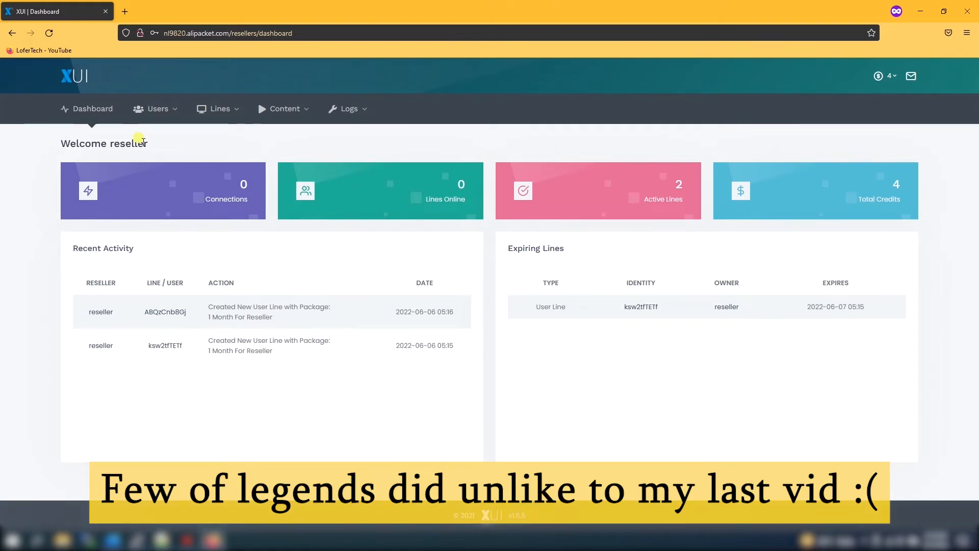
click(89, 90)
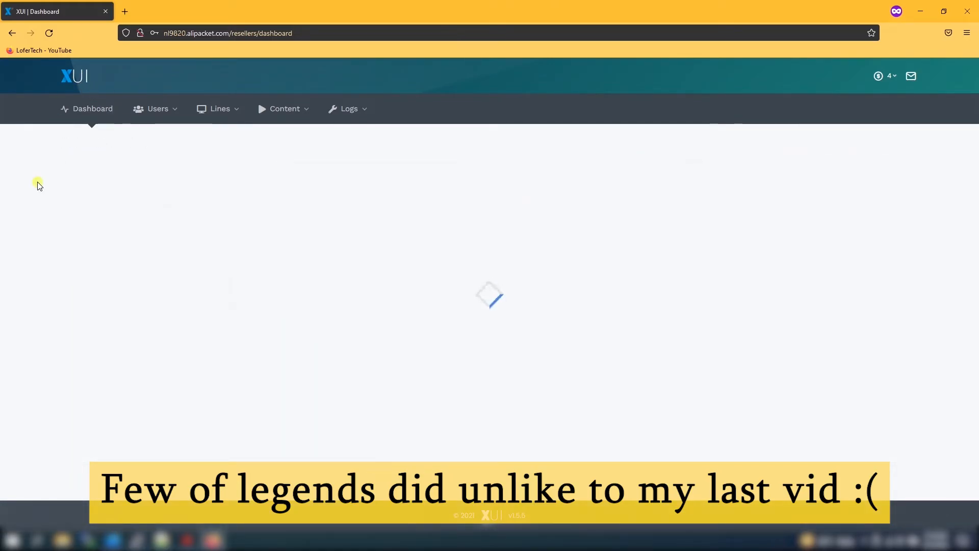
drag(502, 308, 829, 328)
click(822, 365)
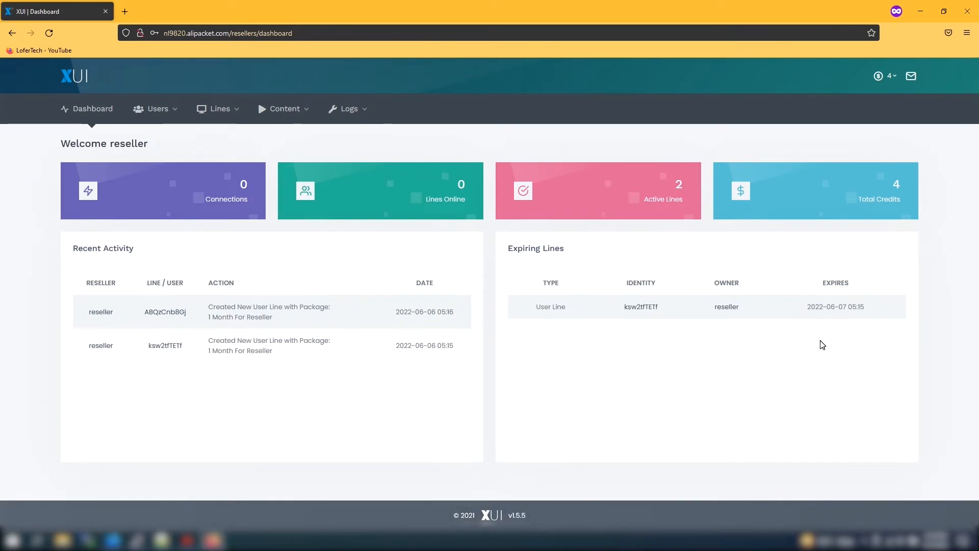
click(897, 78)
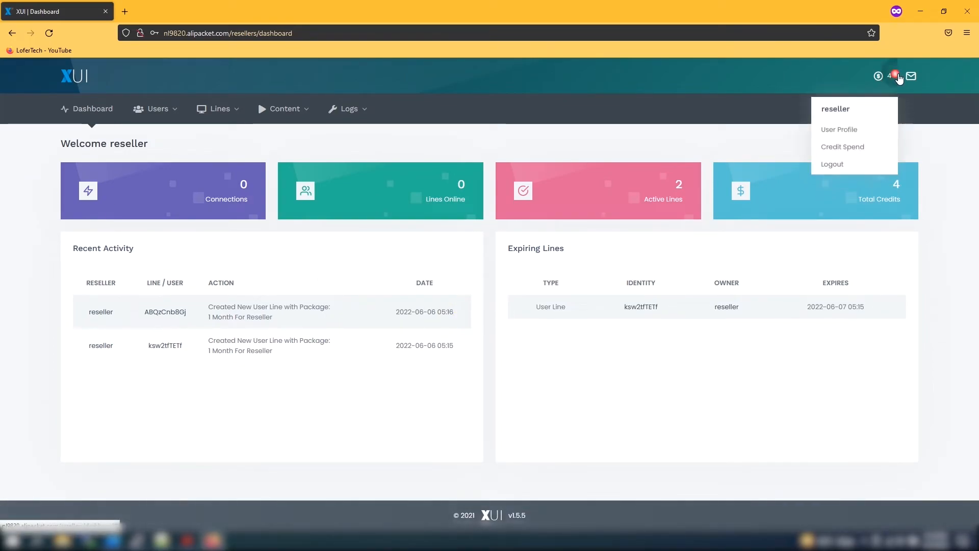
Step: Open the reseller profile, then the Credit Spend log showing costs of 0 and 1 credits
click(843, 126)
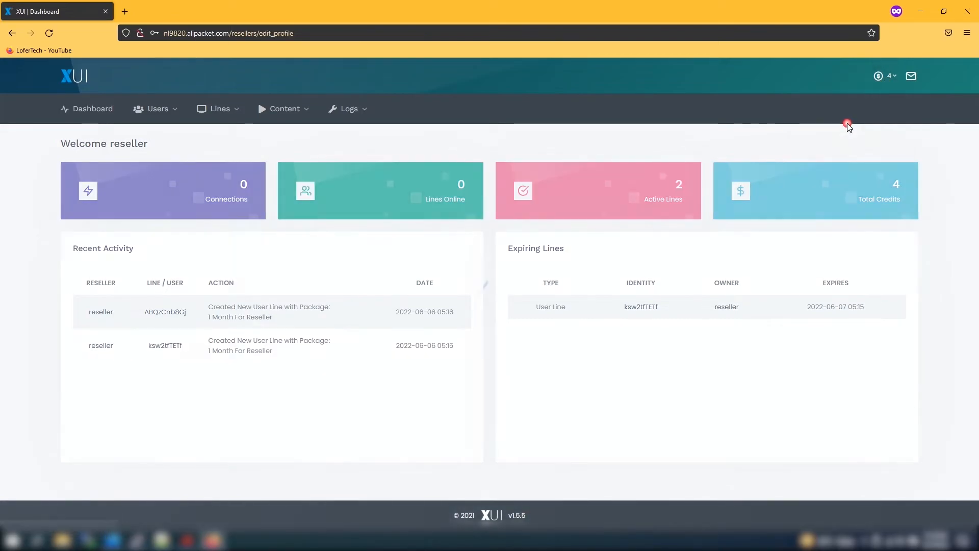
click(892, 83)
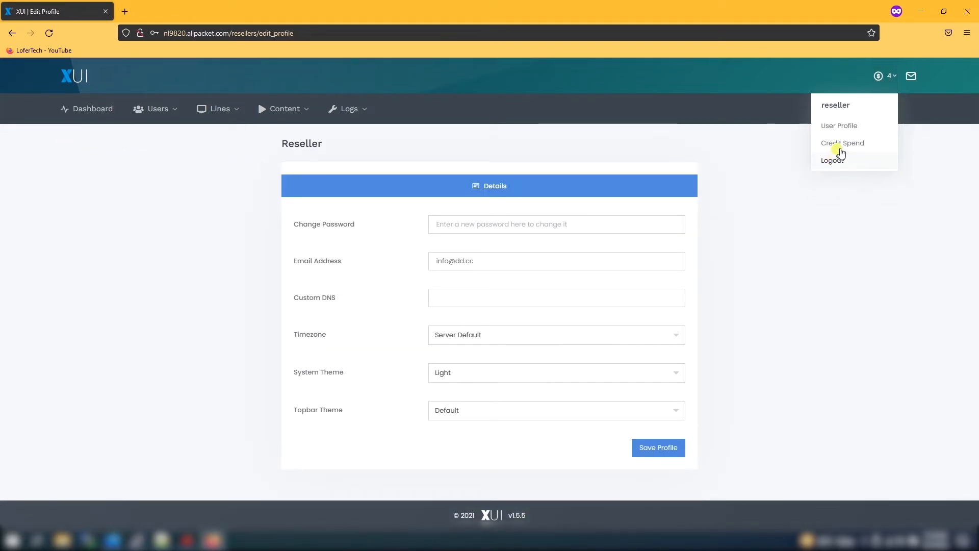
click(839, 145)
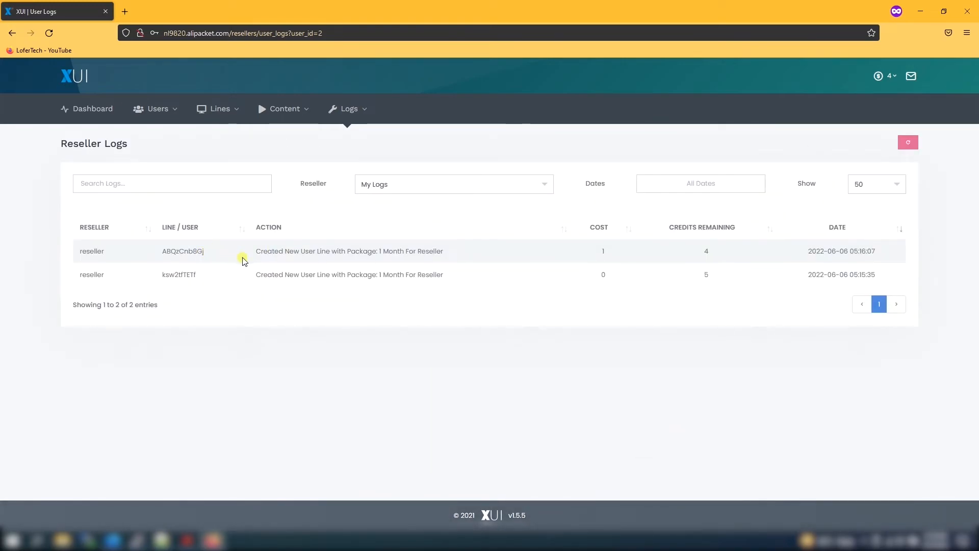
double_click(602, 274)
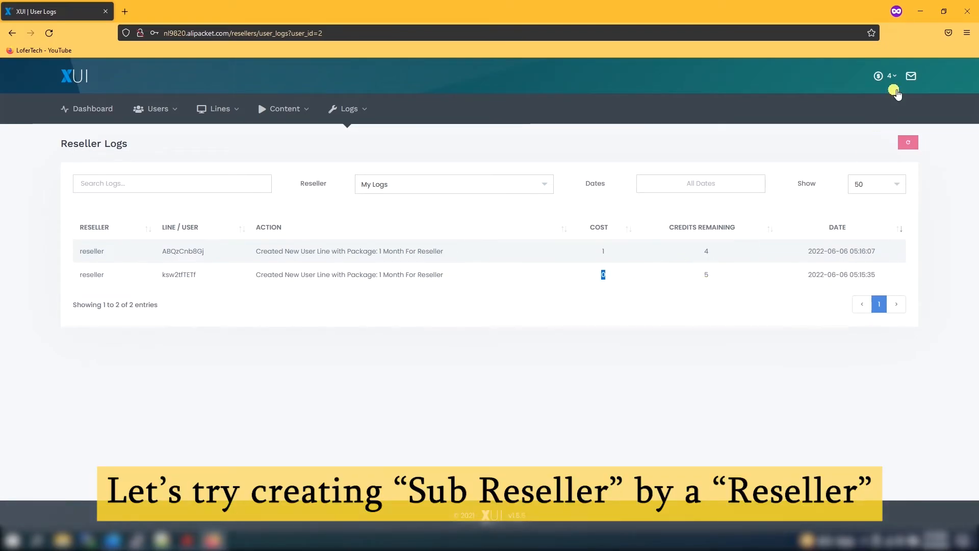
click(889, 79)
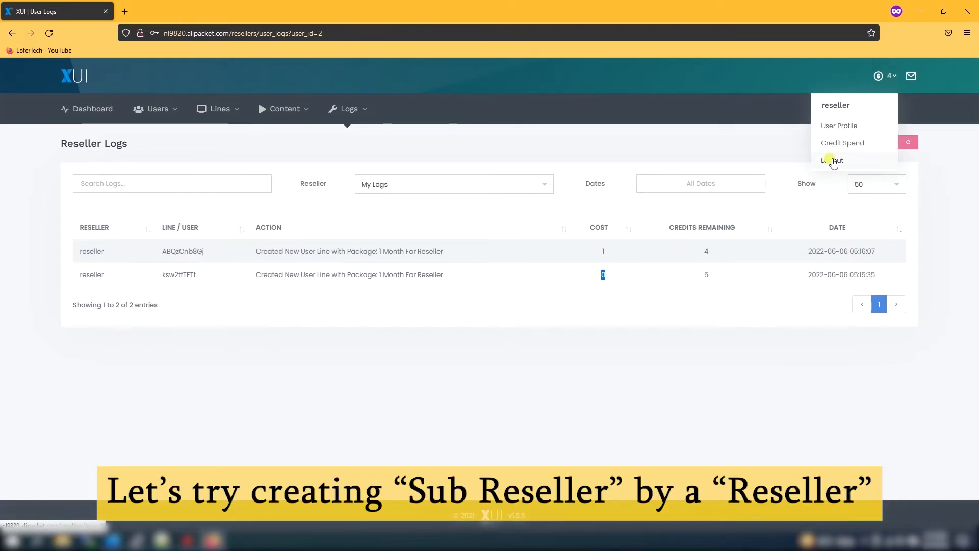
click(465, 147)
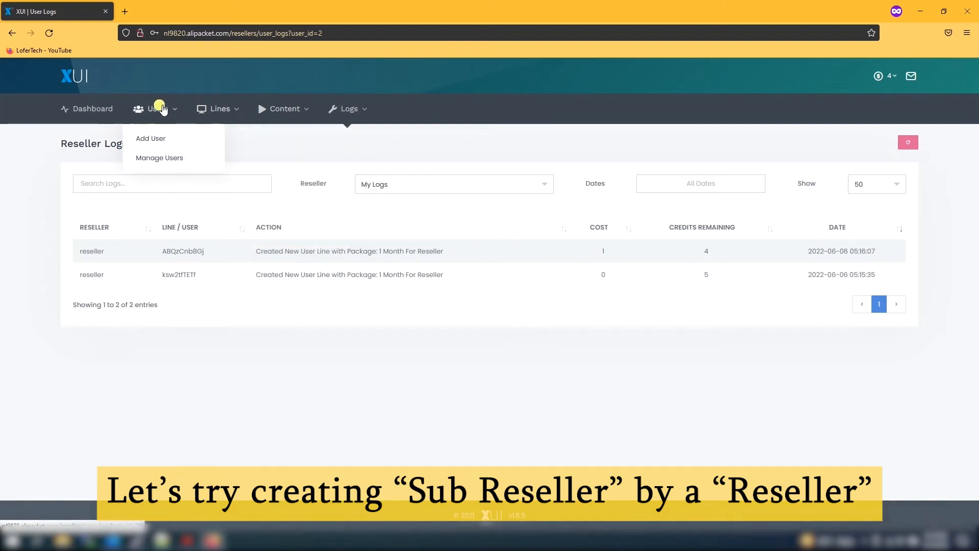
Step: Fill in a new user 'subreseller1' with a password, an email address and custom DNS x2
click(155, 157)
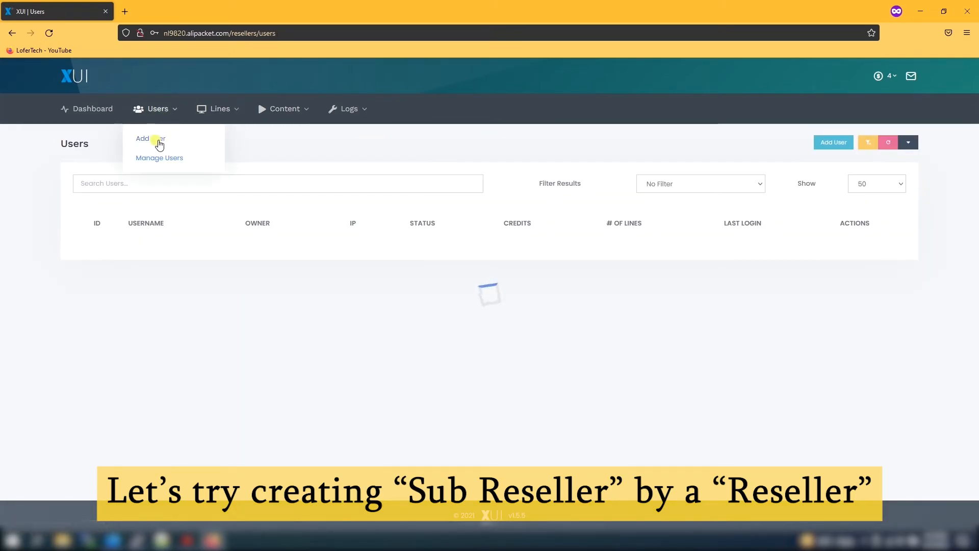
click(156, 139)
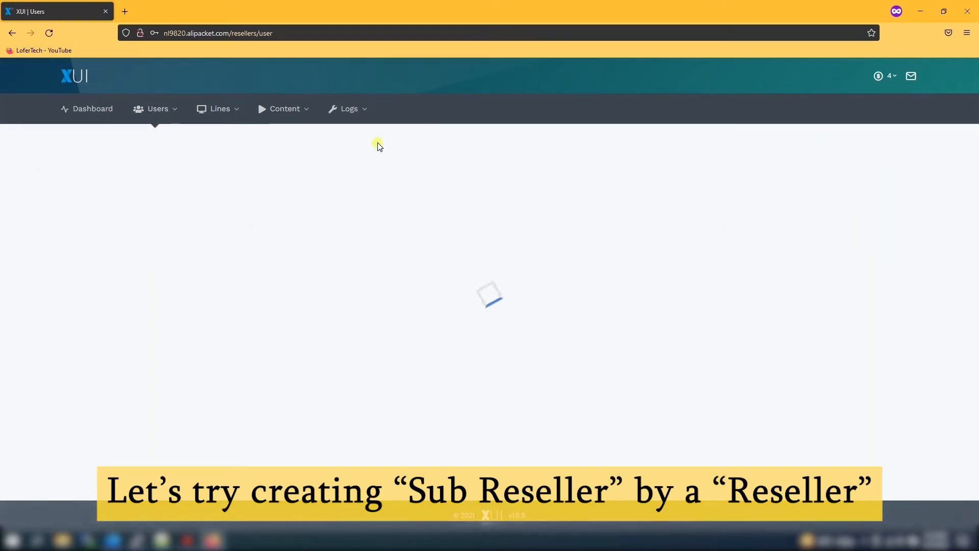
click(480, 231)
double_click(480, 231)
text(subreseller1)
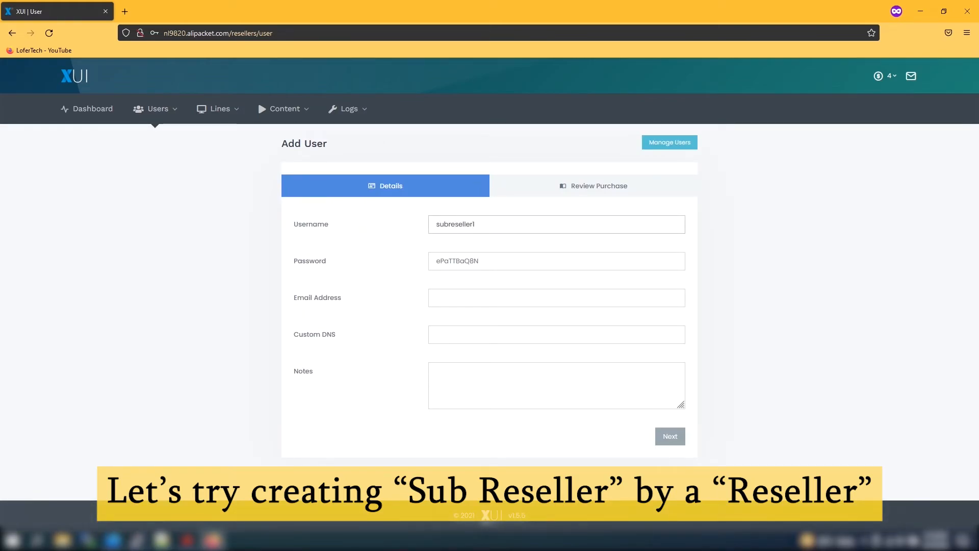
double_click(444, 265)
text(12345)
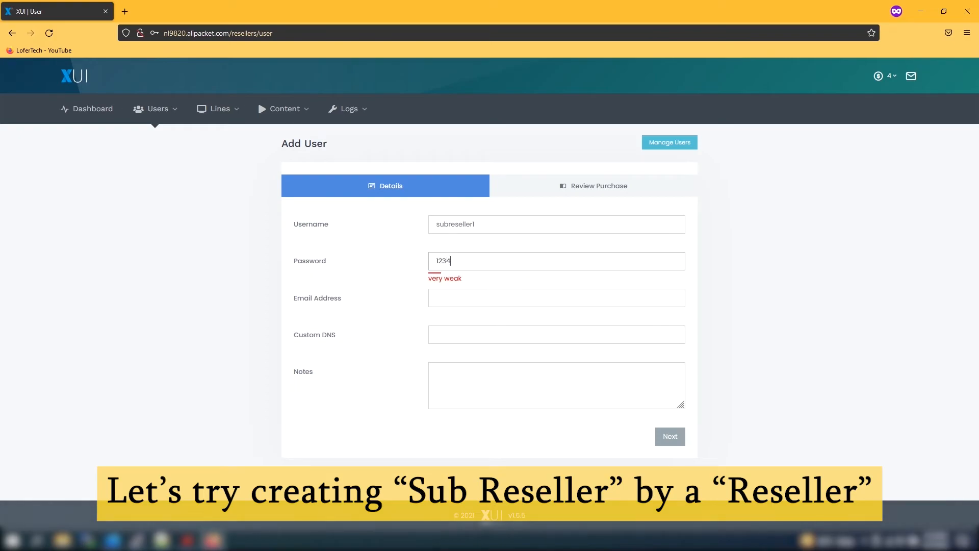
click(484, 301)
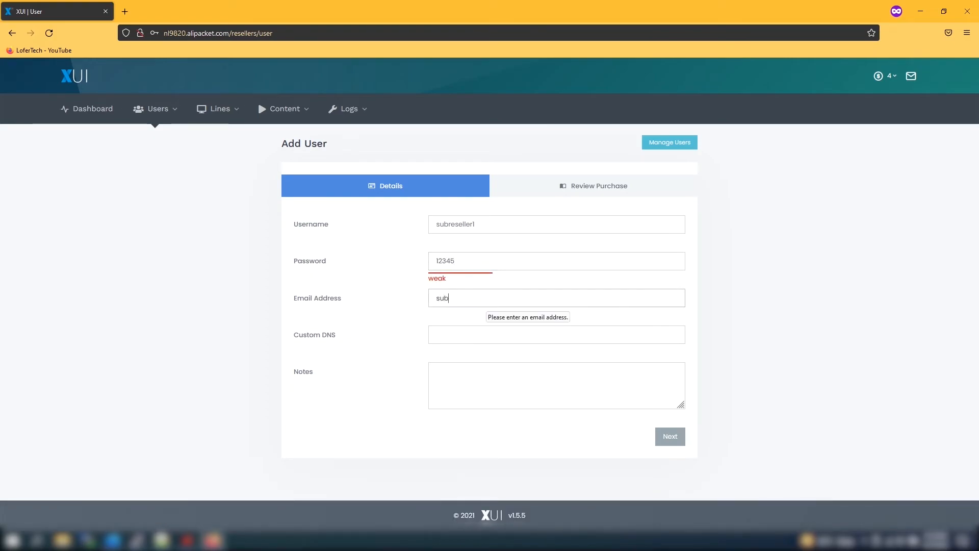
click(468, 335)
text(x2)
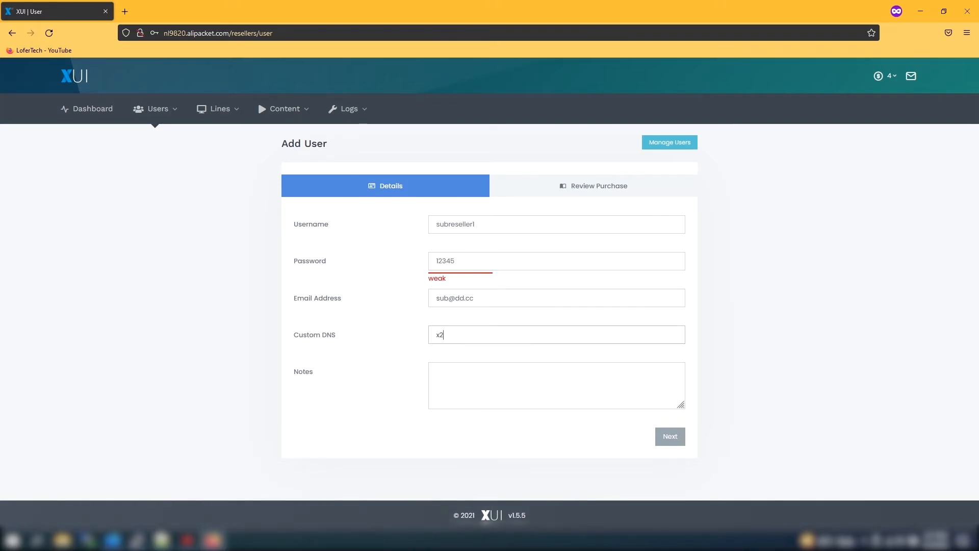
click(499, 406)
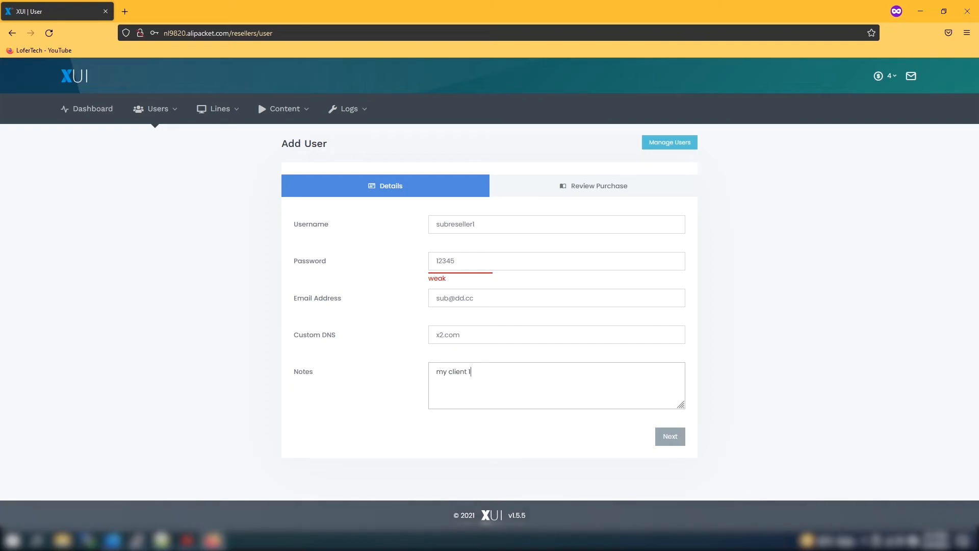
Step: Attempt the purchase and read the 'not set up to create subresellers' error
click(607, 190)
click(669, 302)
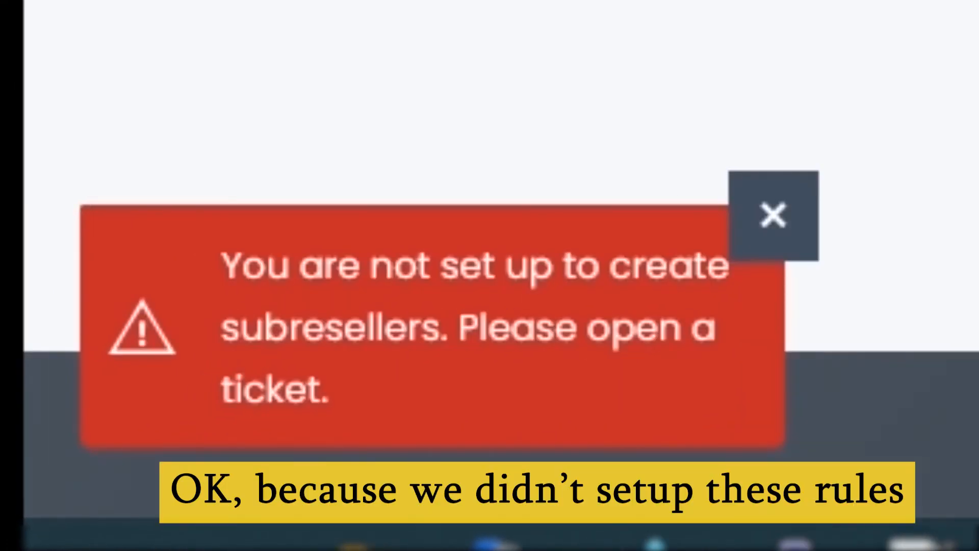
drag(334, 402, 159, 235)
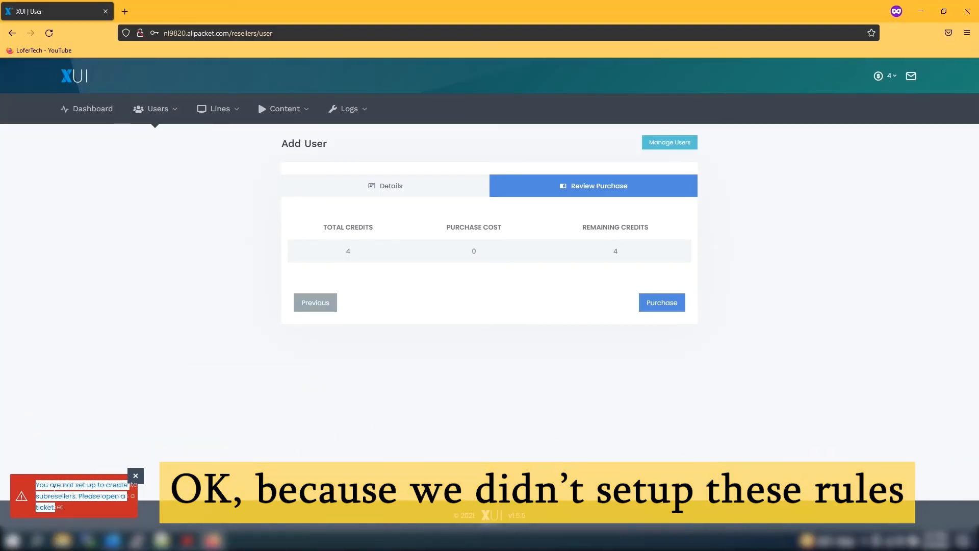
click(227, 427)
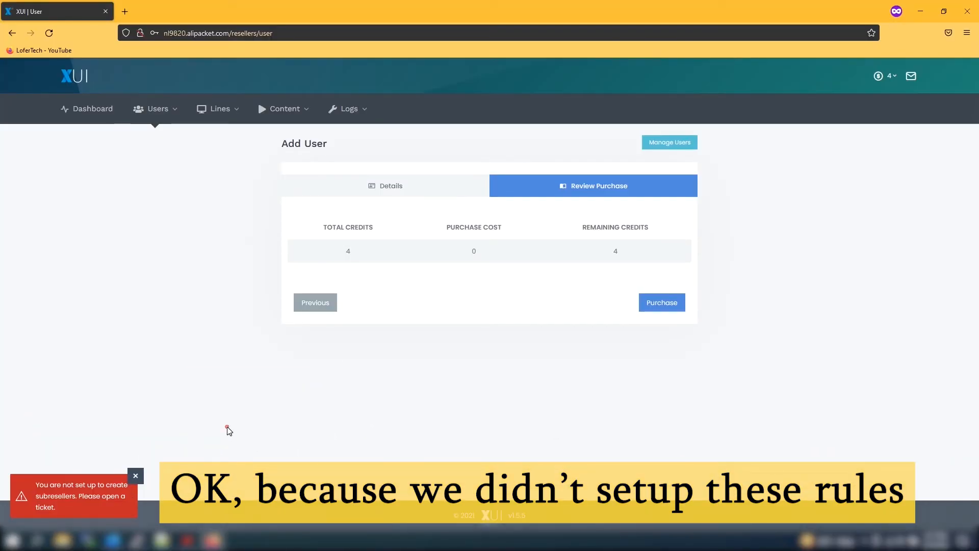
Step: As admin, add a subreseller permission with master group Resellers and subreseller group 'Sub reseller'
click(114, 539)
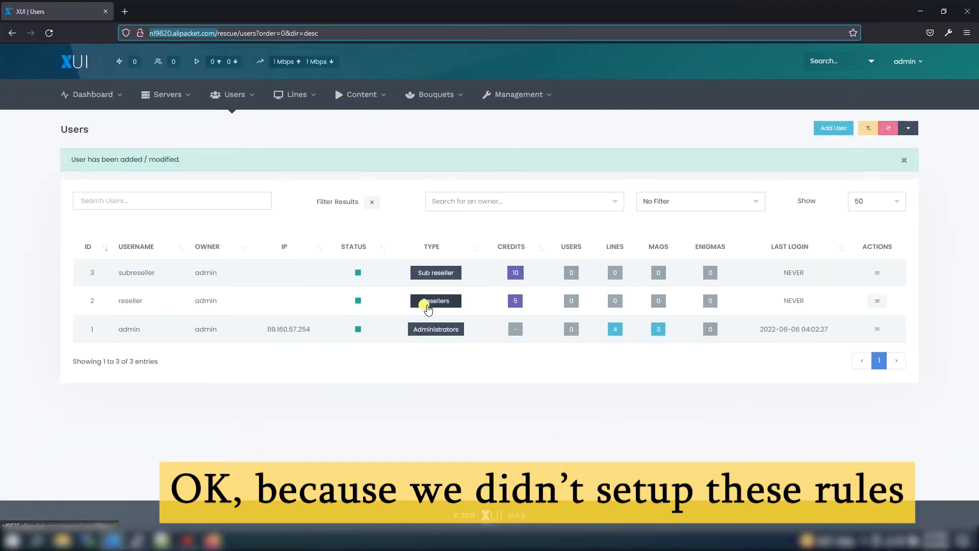
mouse_move(520, 94)
mouse_move(520, 124)
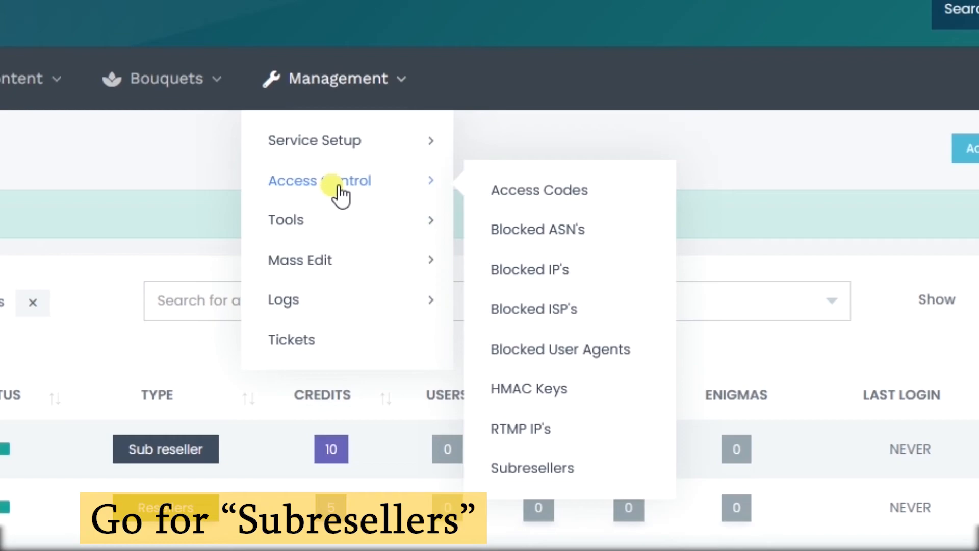
click(502, 469)
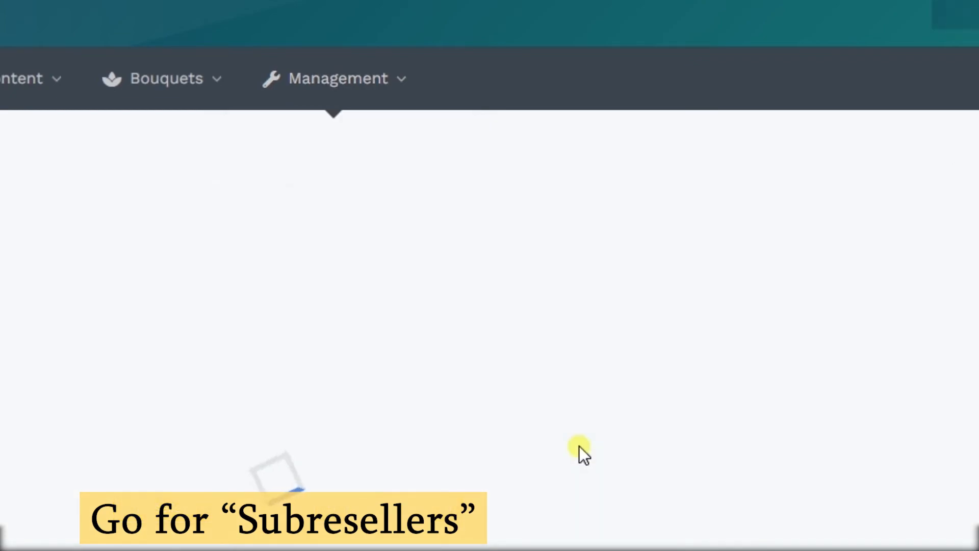
click(688, 147)
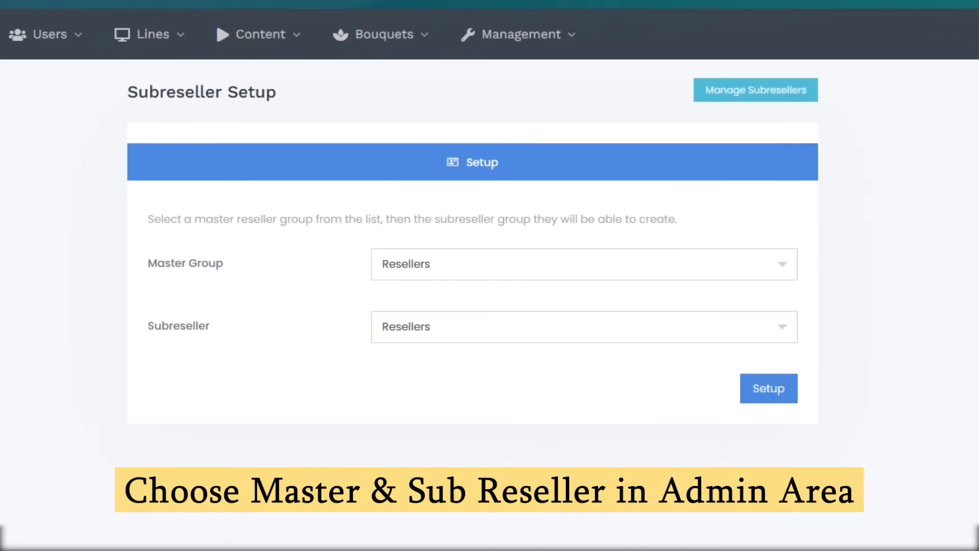
click(433, 331)
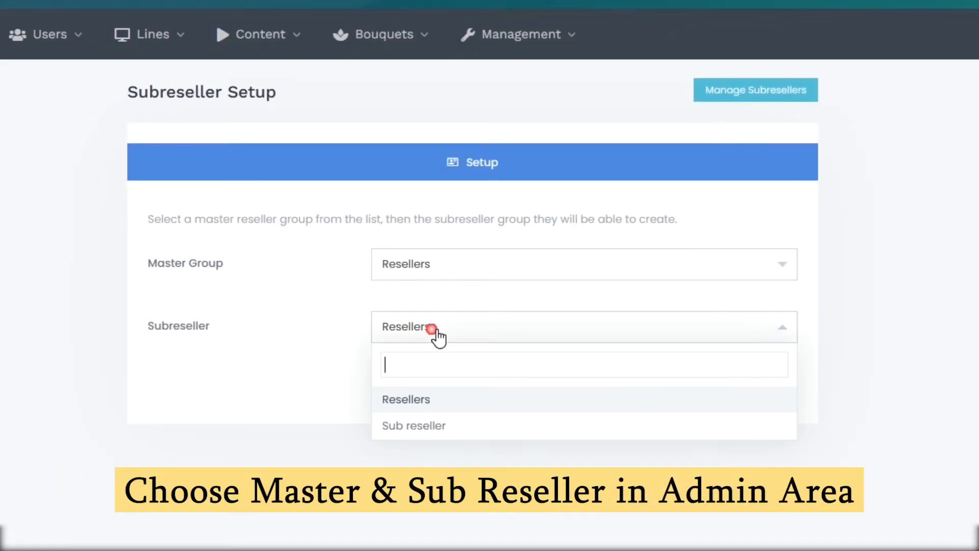
click(405, 423)
drag(147, 265, 228, 254)
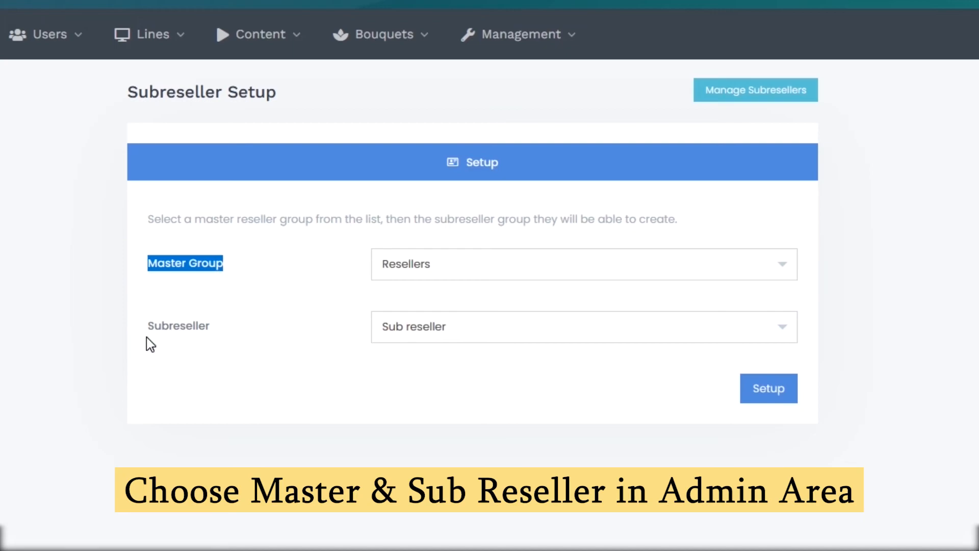
click(230, 352)
click(775, 390)
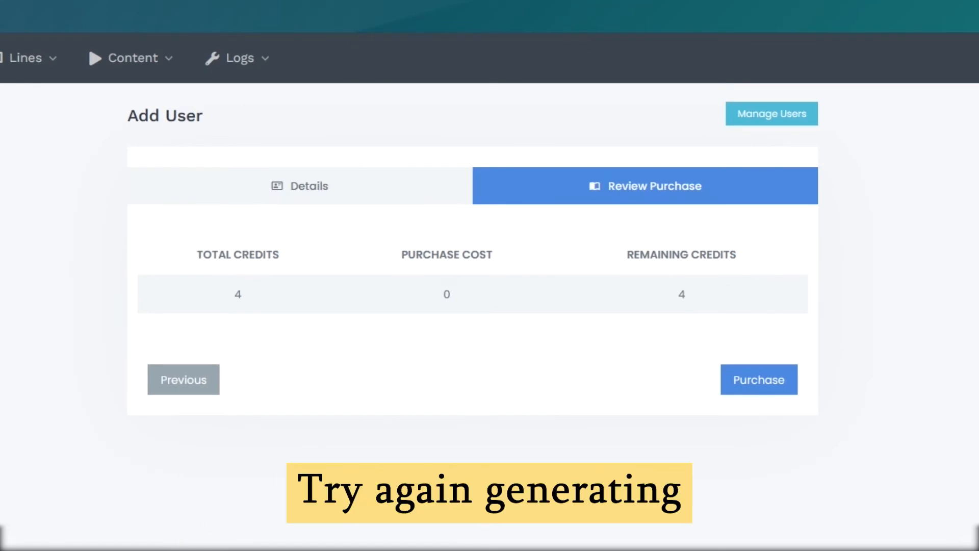
Step: Buy the subreseller1 account, confirm it in the Users list, and log the reseller out
click(770, 383)
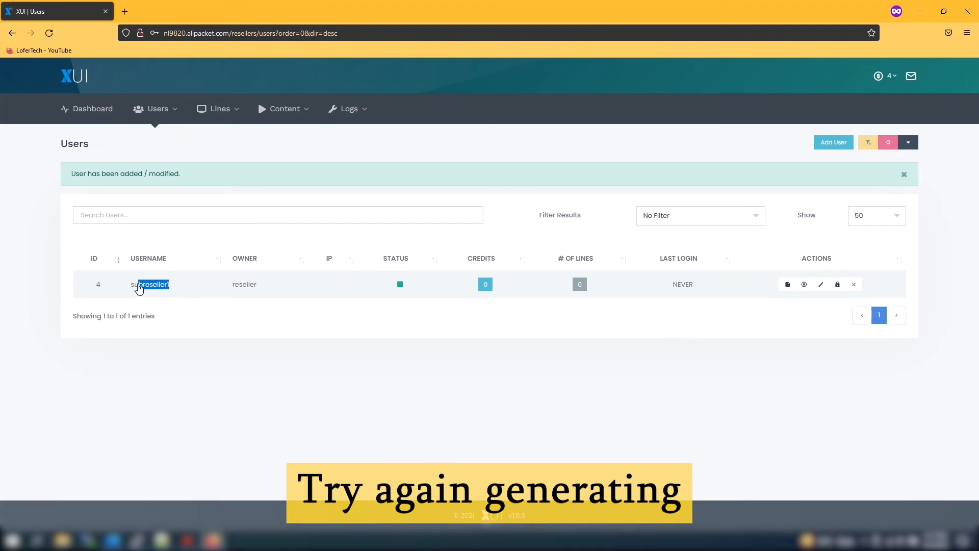
drag(139, 289, 130, 286)
key(ctrl+c)
click(446, 143)
click(890, 78)
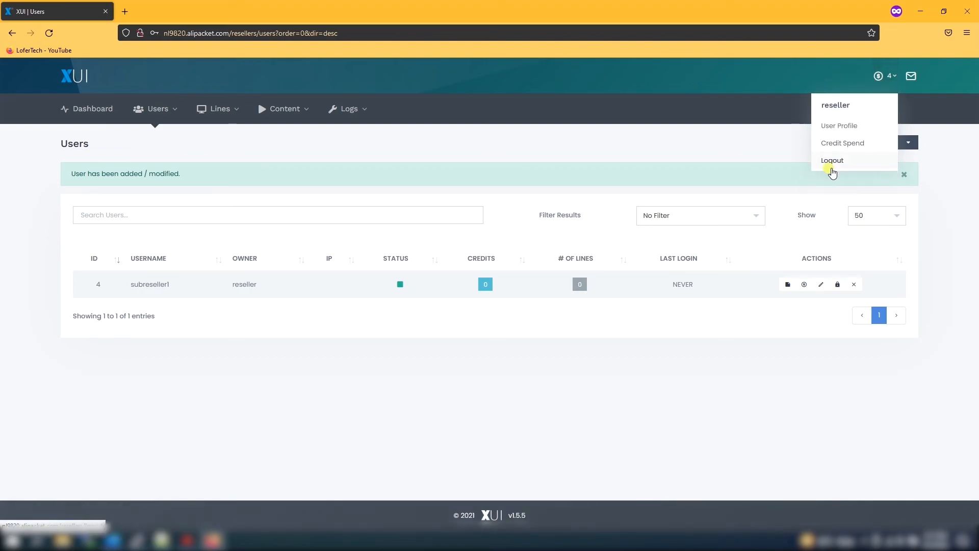
click(831, 161)
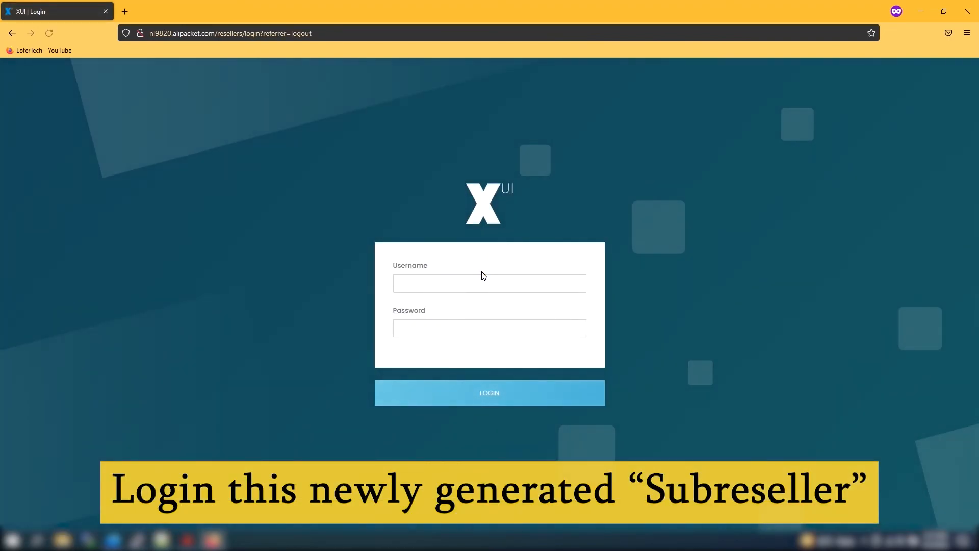
Step: Sign in as subreseller1 with its username and password
click(481, 273)
key(ctrl+v)
key(Tab)
text(••••)
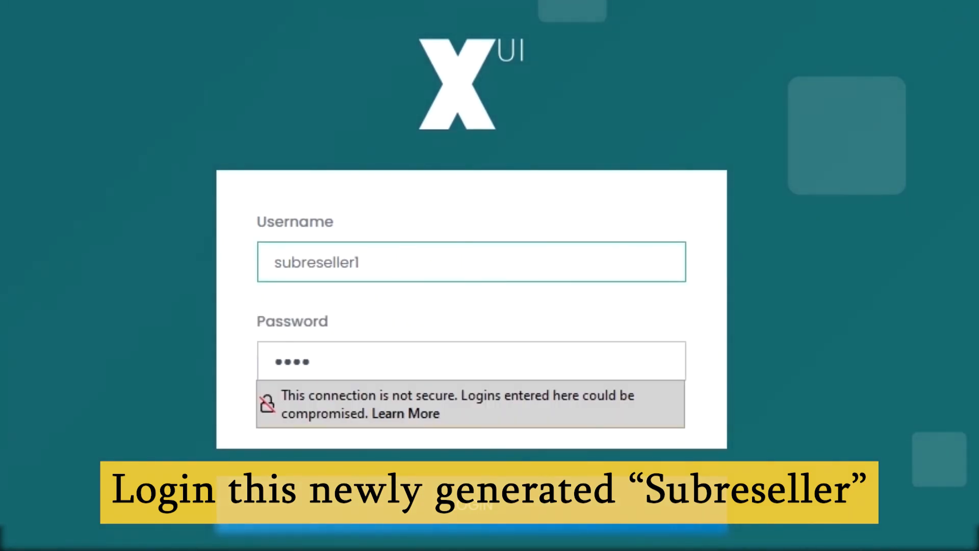
text(•)
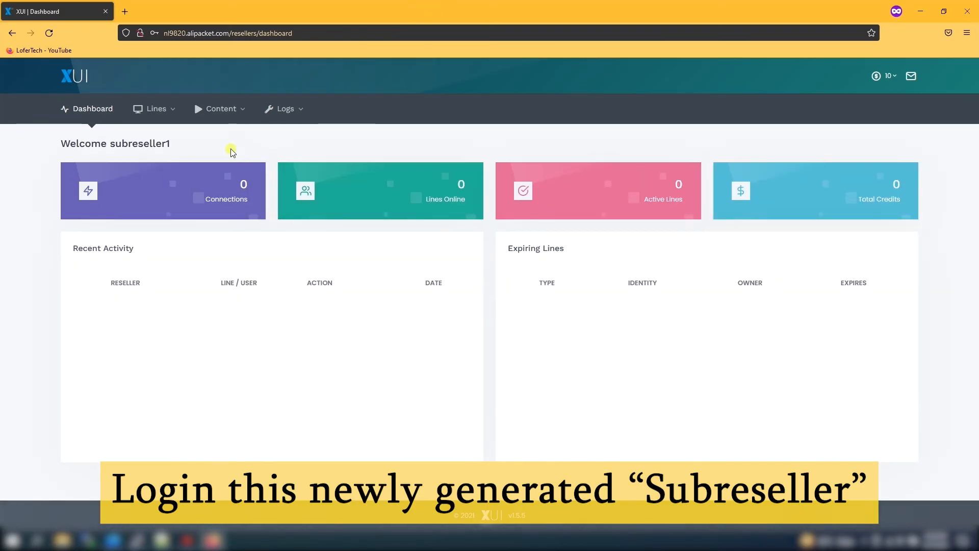
Step: Open the Add Line page and scroll through its form
mouse_move(153, 109)
mouse_move(176, 133)
click(255, 138)
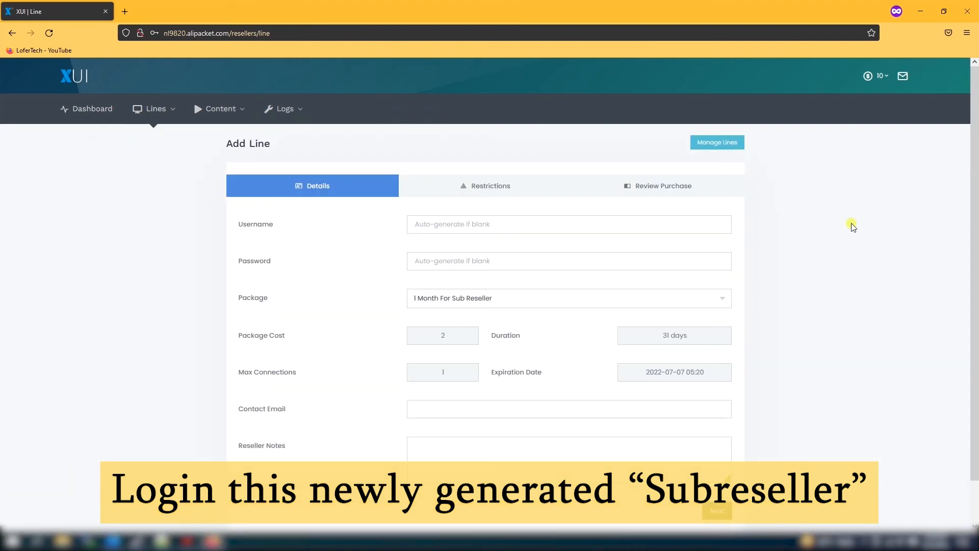
scroll(973, 306, down, 2)
drag(978, 307, 977, 177)
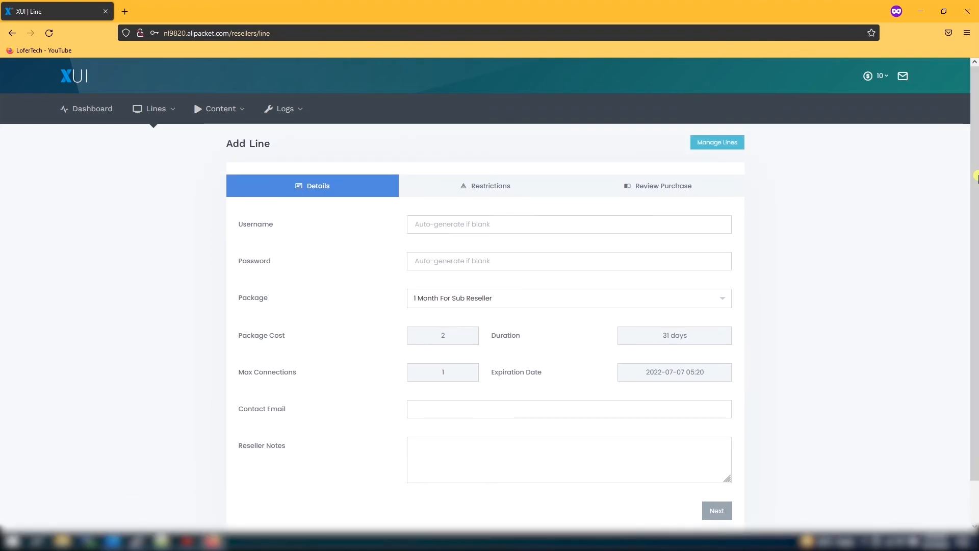
mouse_move(978, 177)
mouse_down()
mouse_move(978, 221)
mouse_move(978, 176)
mouse_up()
Step: Check the Live Connections log and the Streams list, returning to the dashboard each time
mouse_move(306, 99)
click(306, 136)
click(79, 83)
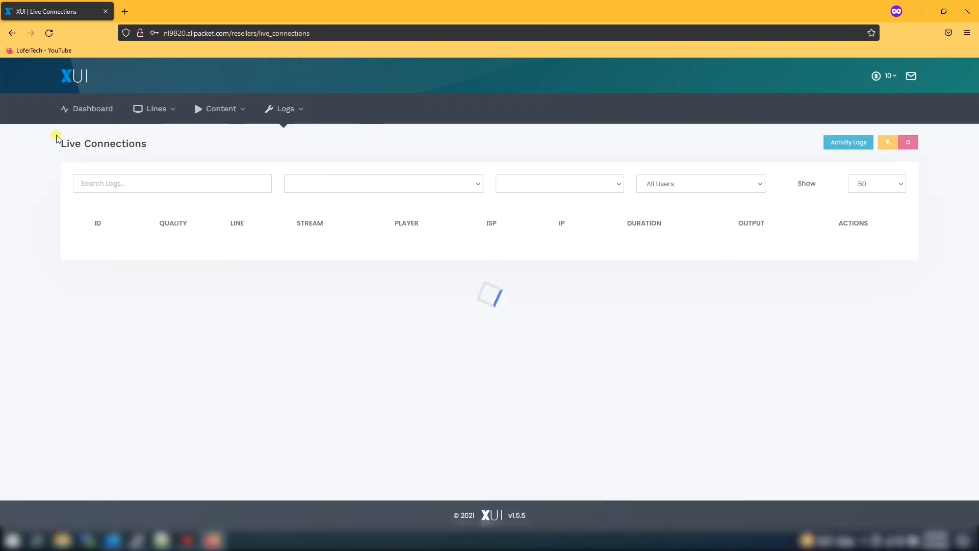
mouse_move(234, 100)
click(236, 140)
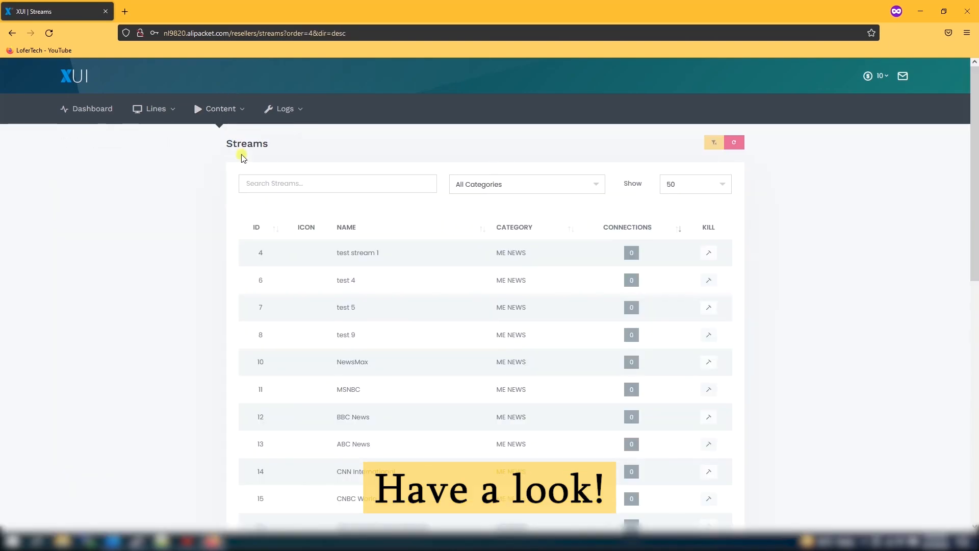
click(61, 92)
mouse_move(142, 109)
mouse_move(158, 145)
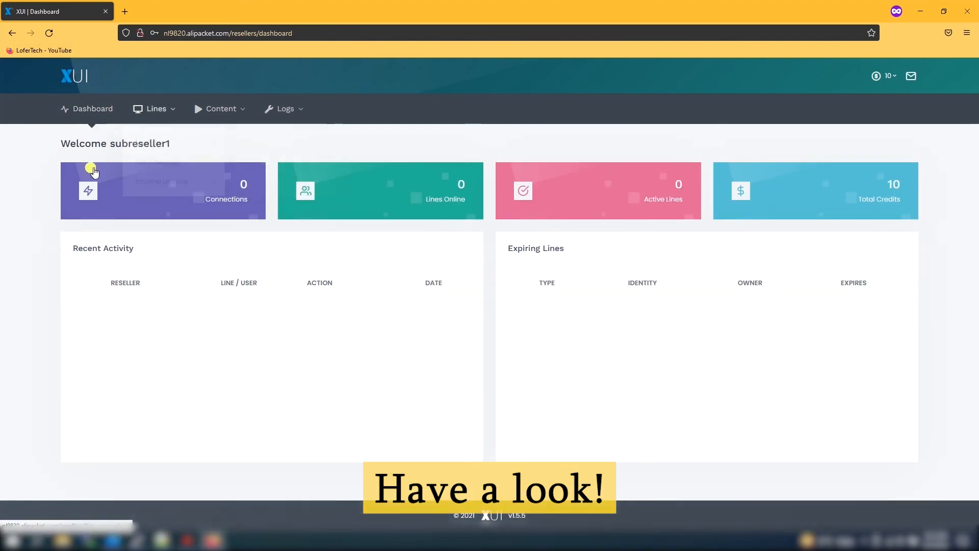
Step: View the ticket list and Create Ticket page, log out subreseller1, and return to the admin tab
click(911, 77)
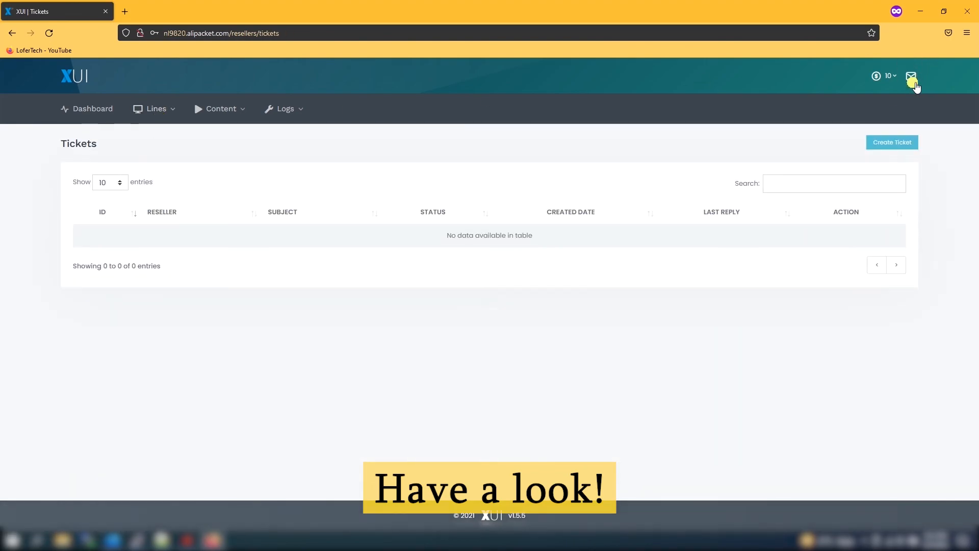
click(893, 144)
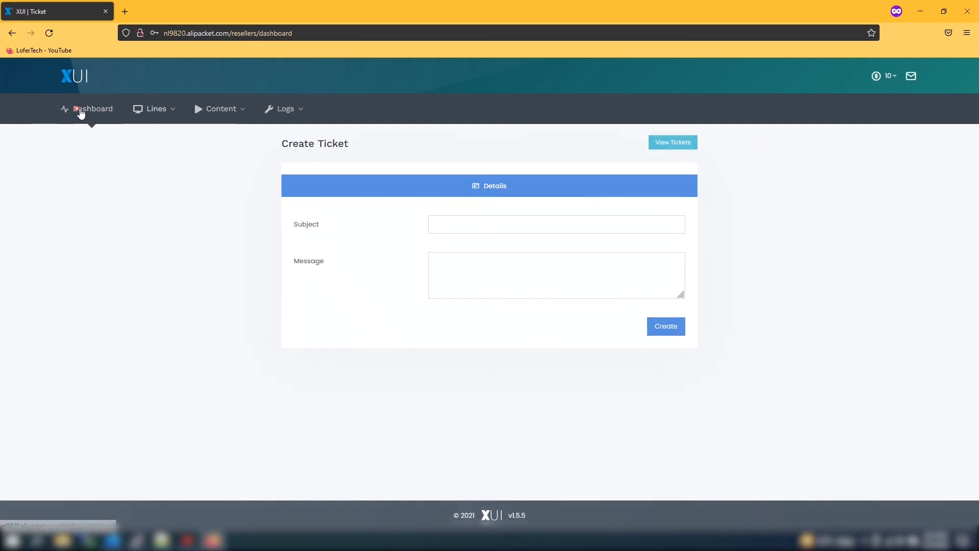
click(84, 110)
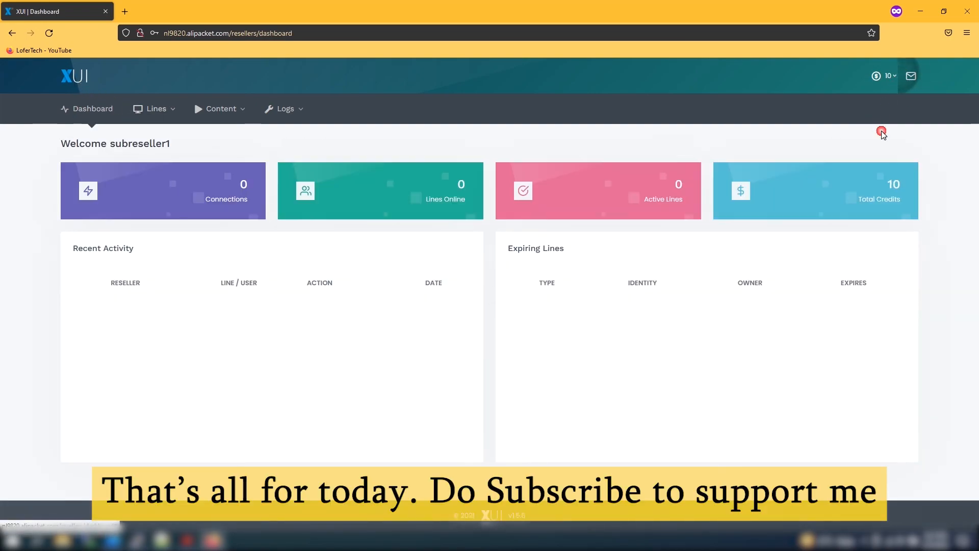
click(889, 84)
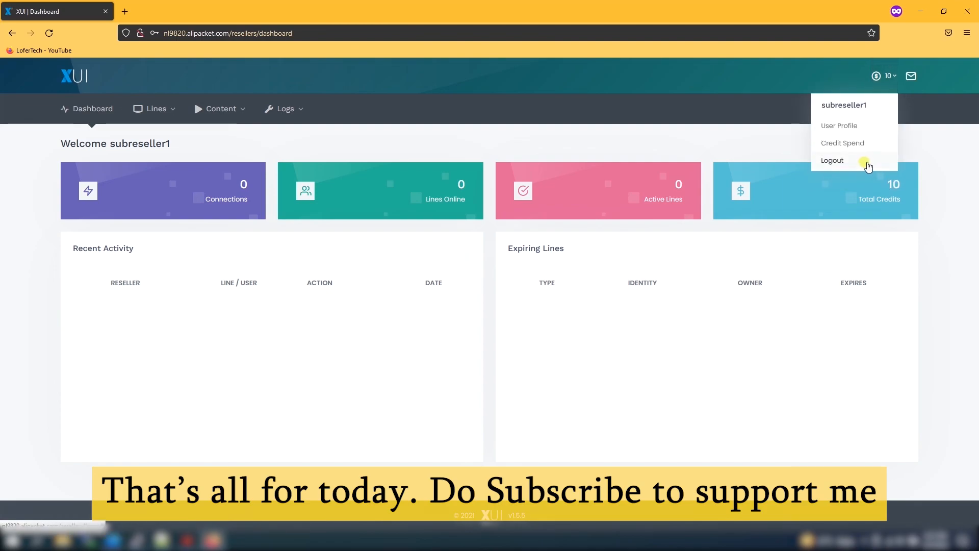
click(869, 166)
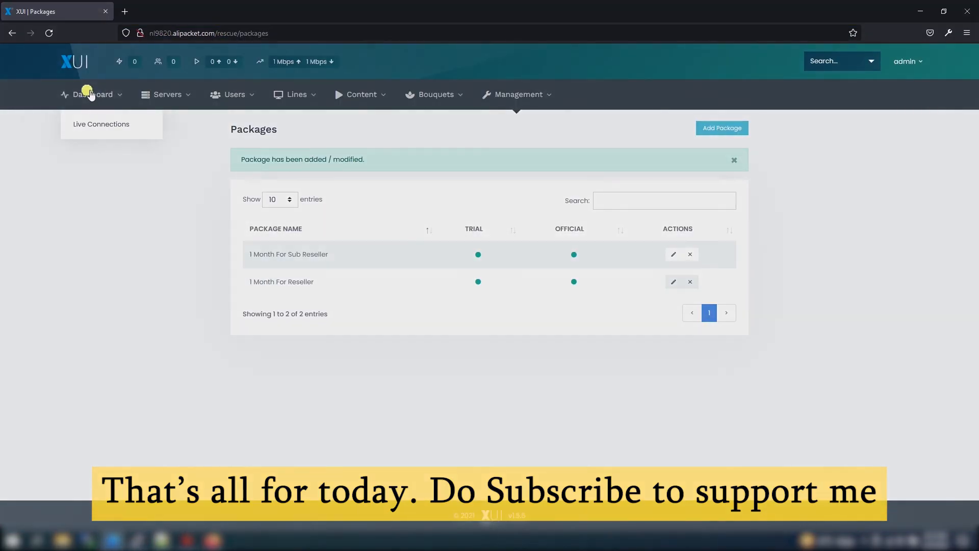
click(90, 94)
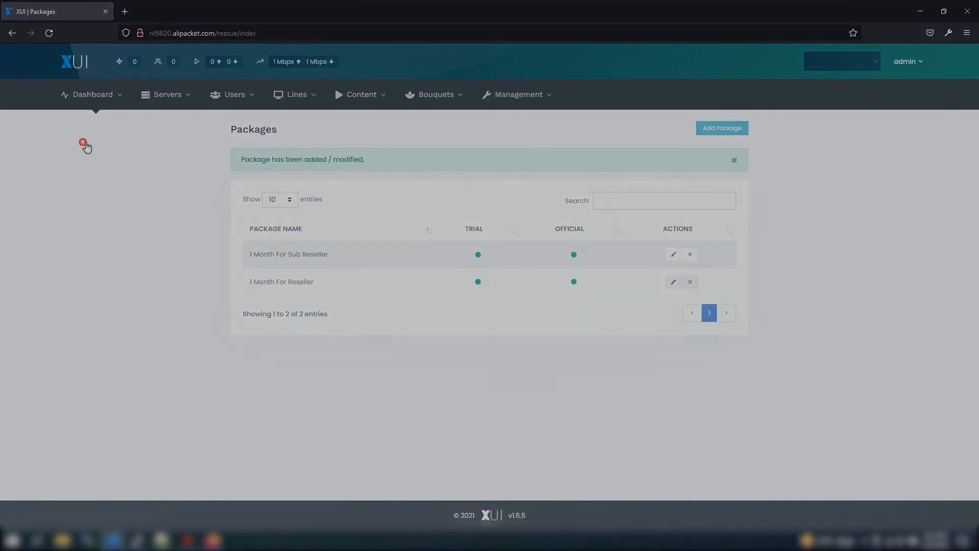